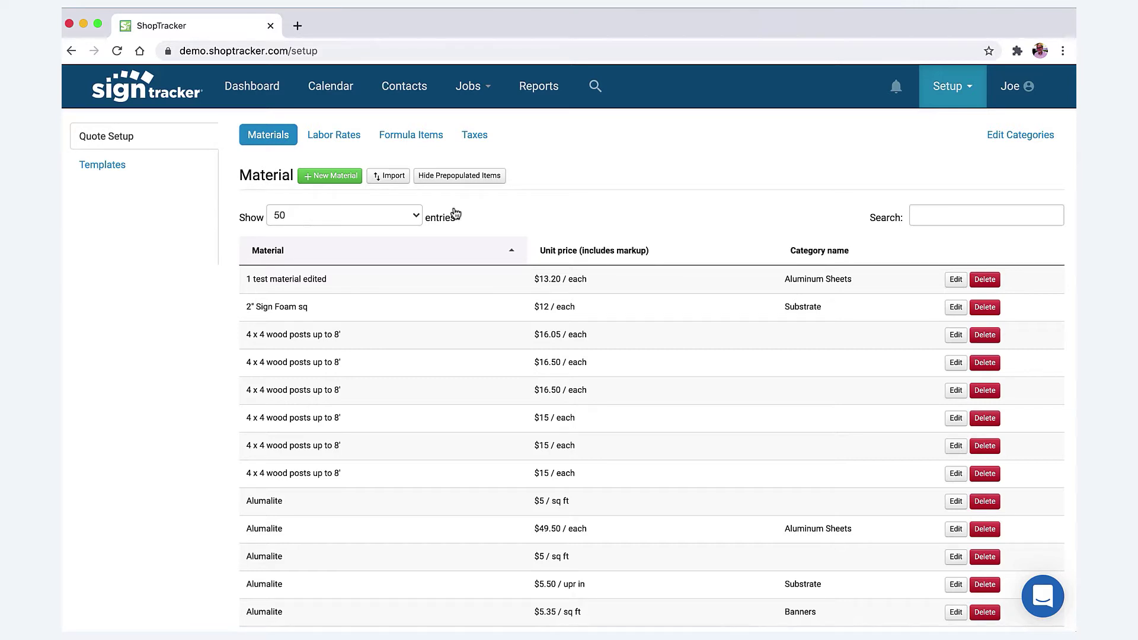
# Go to the Quote Setup page from the site setup menu and browse the materials list
pyautogui.click(973, 97)
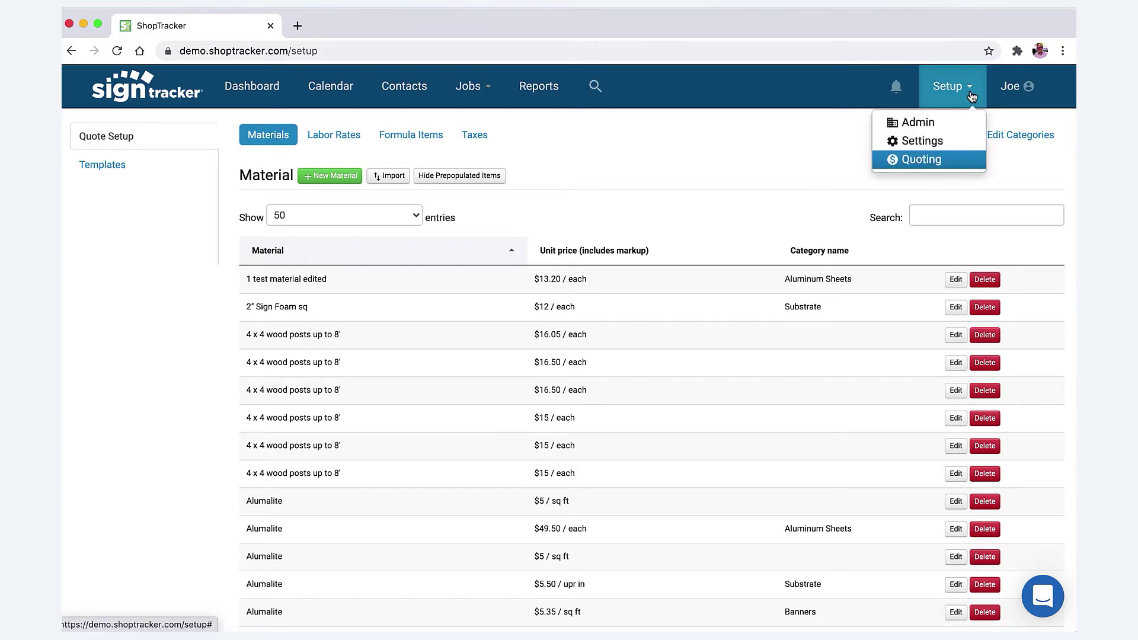
pyautogui.click(930, 165)
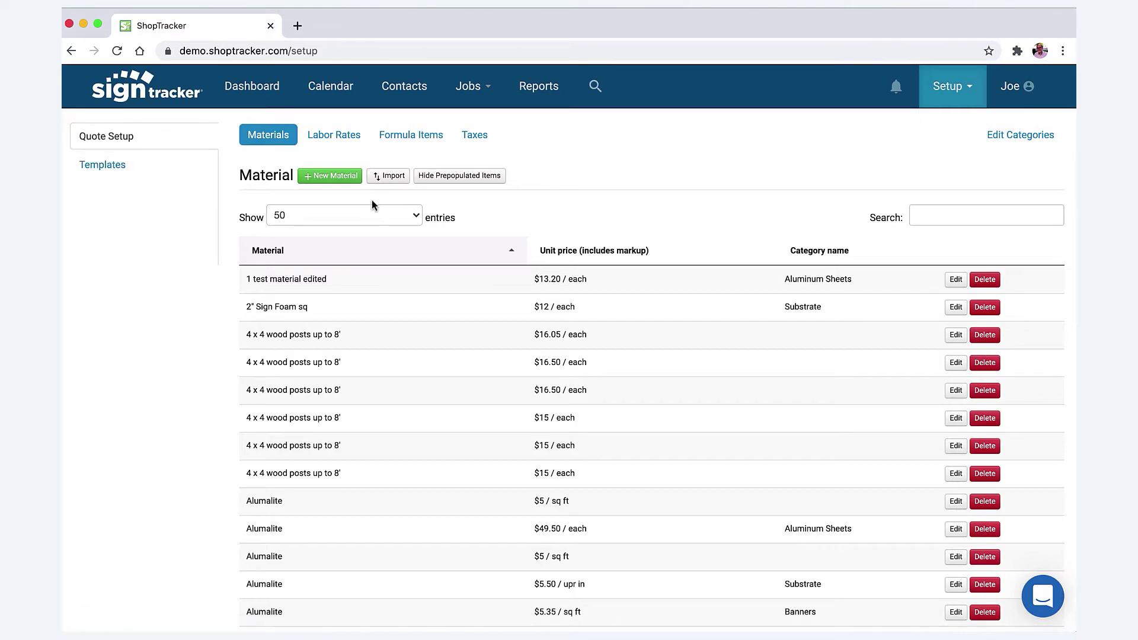
pyautogui.scroll(-5, 363, 223)
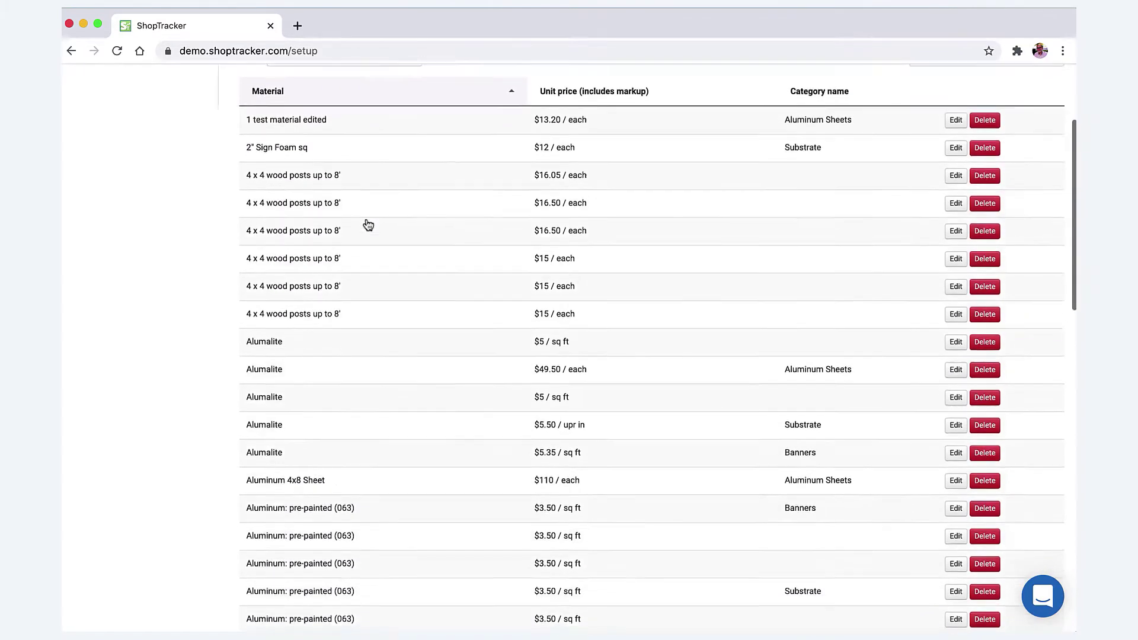
pyautogui.scroll(4, 363, 224)
pyautogui.scroll(1, 366, 224)
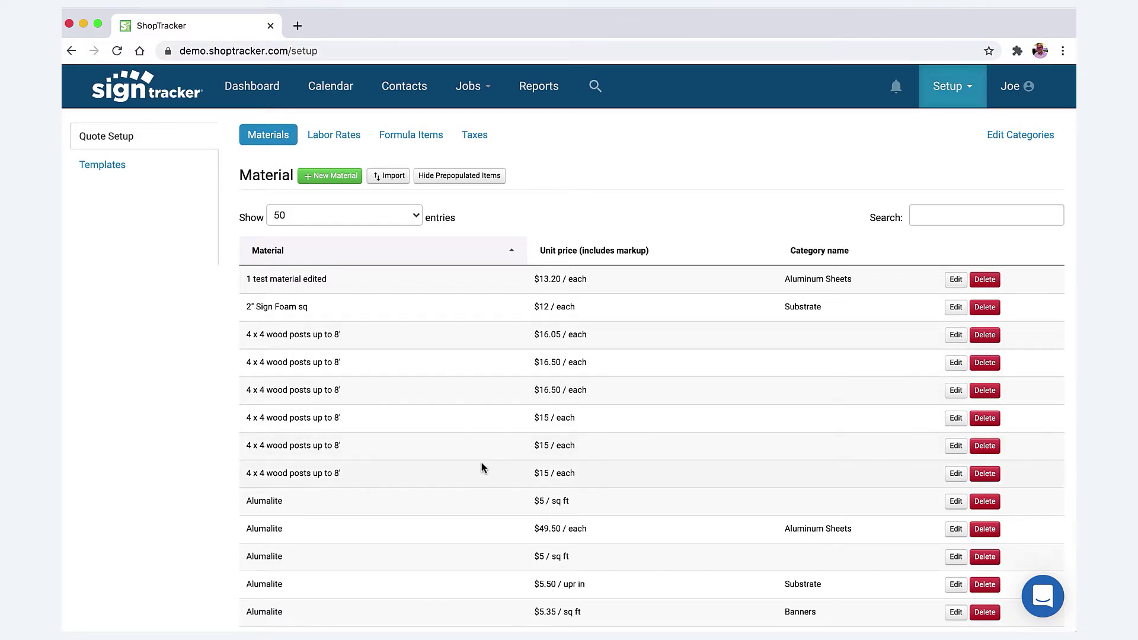
pyautogui.scroll(-3, 481, 463)
pyautogui.scroll(-2, 480, 461)
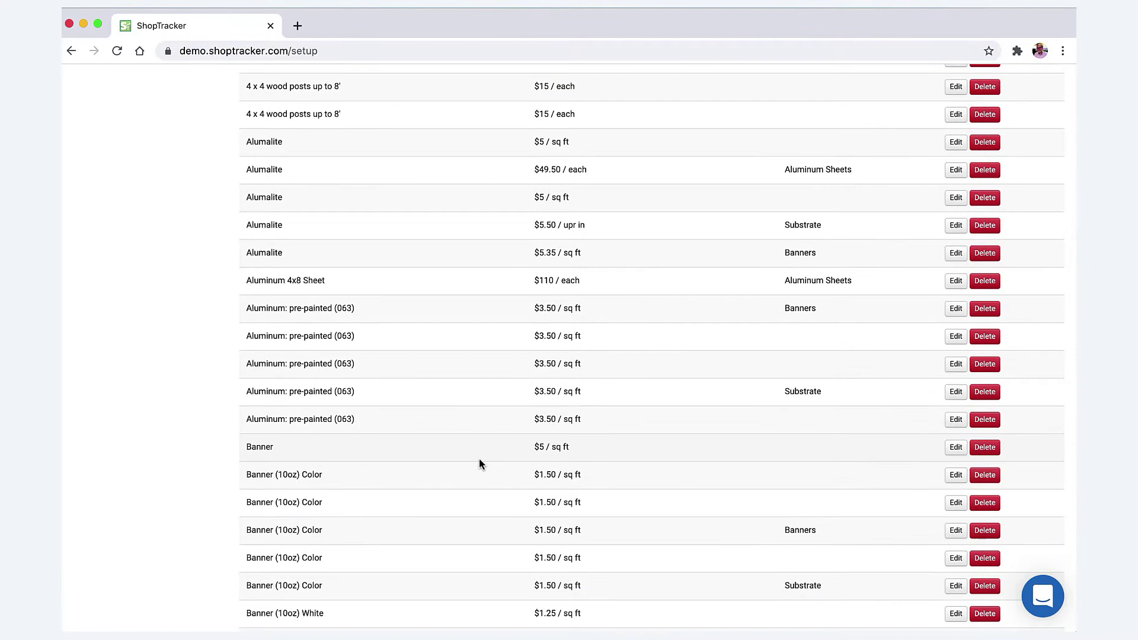
pyautogui.scroll(1, 479, 458)
pyautogui.scroll(4, 479, 458)
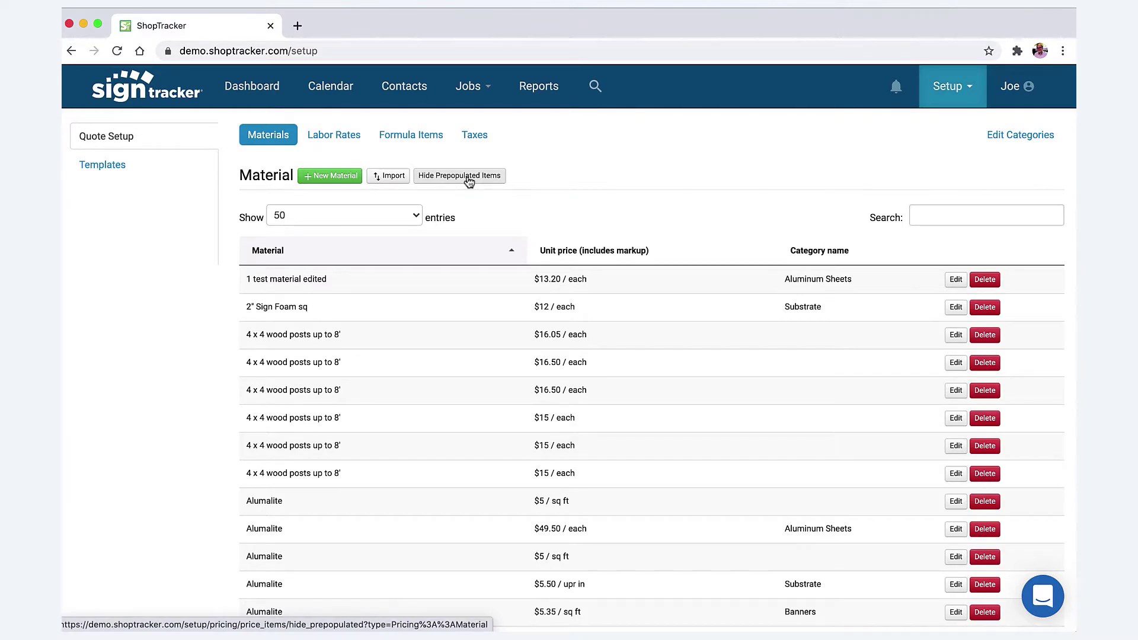
pyautogui.scroll(-6, 423, 406)
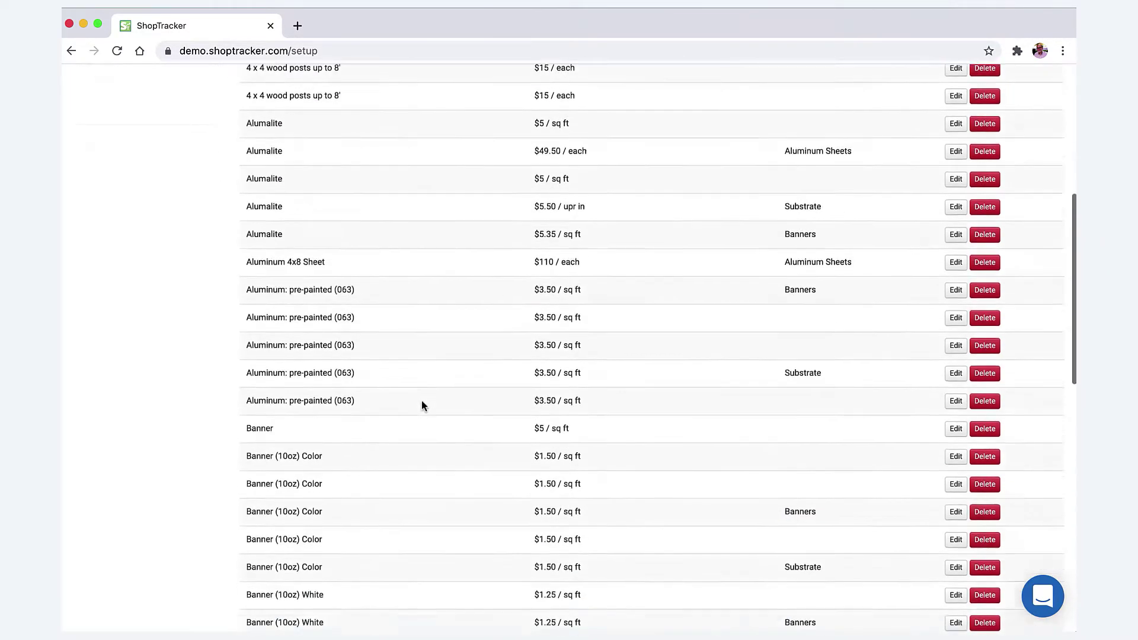
pyautogui.scroll(-2, 421, 401)
pyautogui.scroll(3, 422, 401)
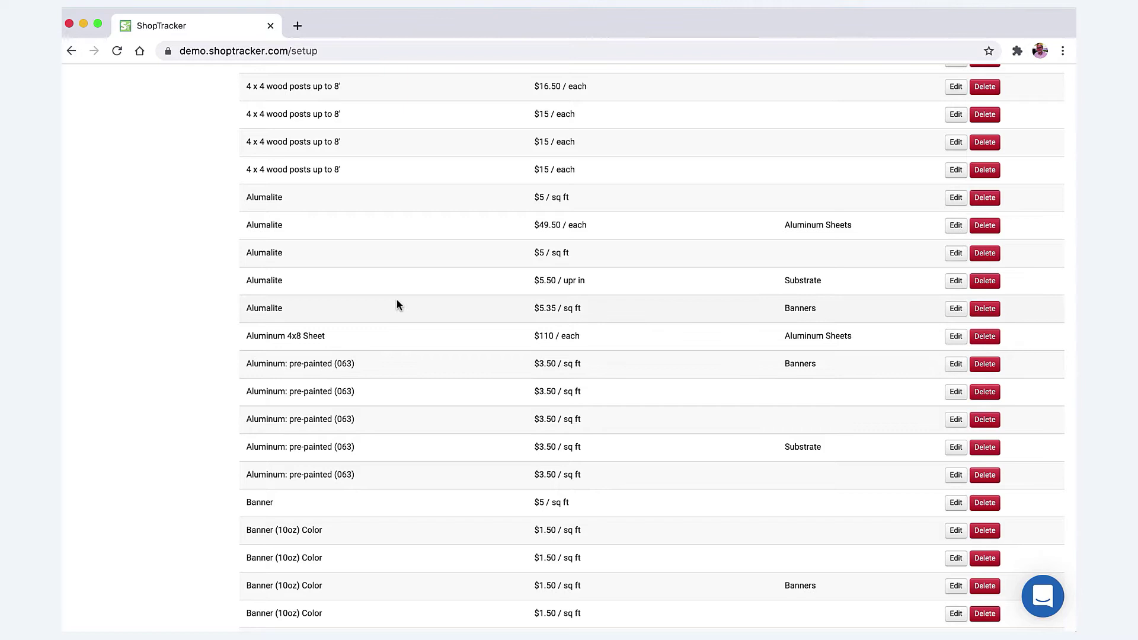
# Change the Substrate Alumalite unit from upr in to sq ft and save it
pyautogui.click(955, 281)
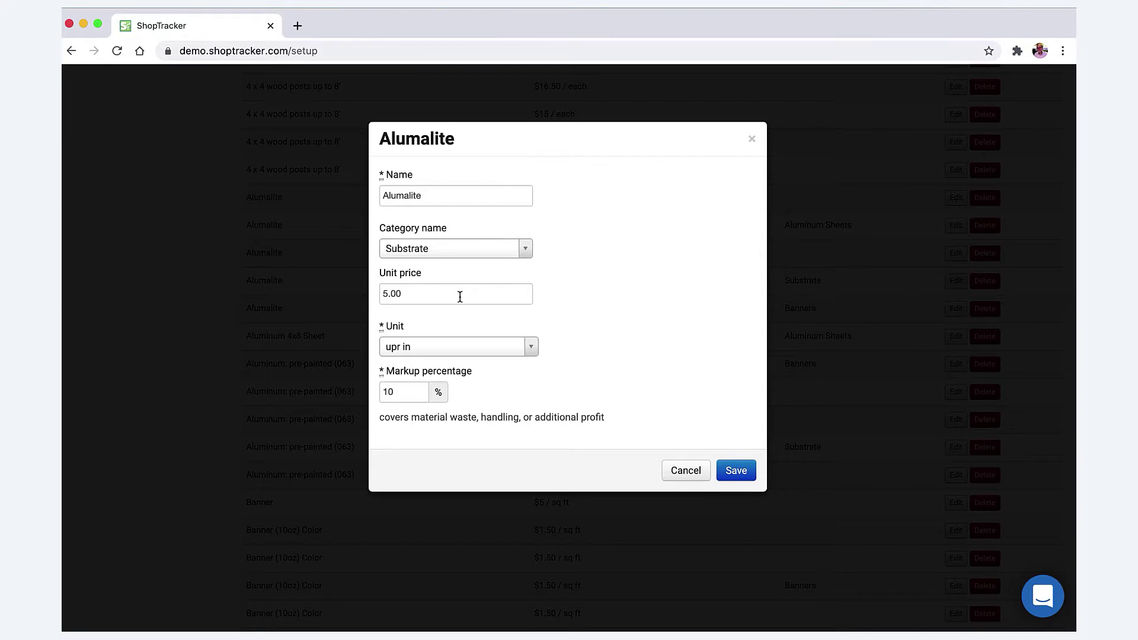
pyautogui.scroll(-1, 460, 296)
pyautogui.click(480, 353)
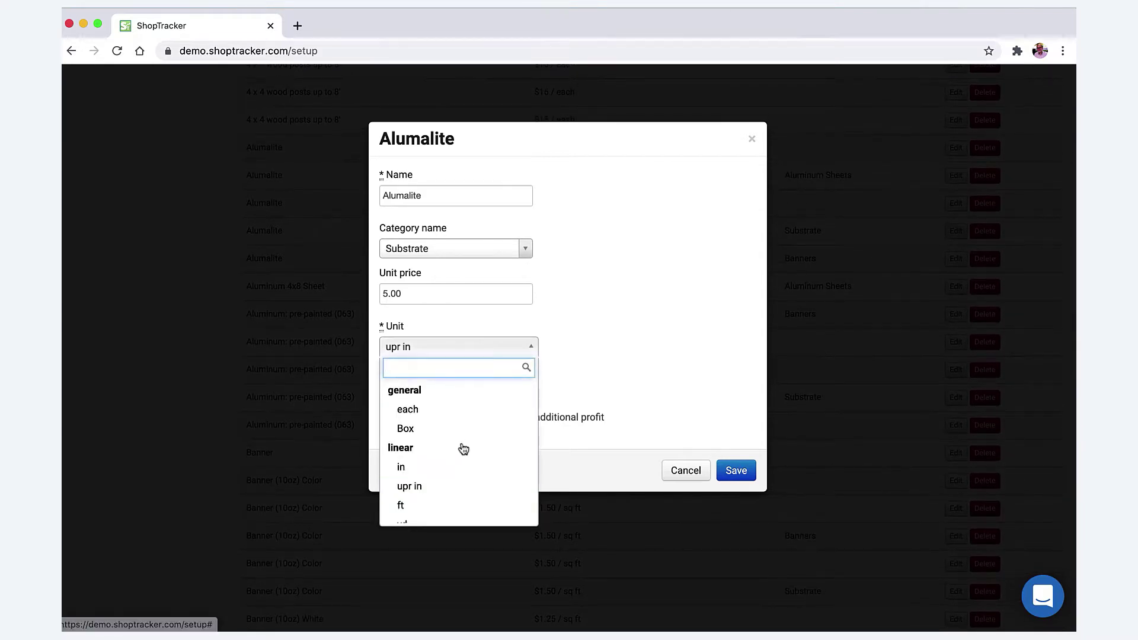
pyautogui.scroll(-2, 465, 449)
pyautogui.click(442, 487)
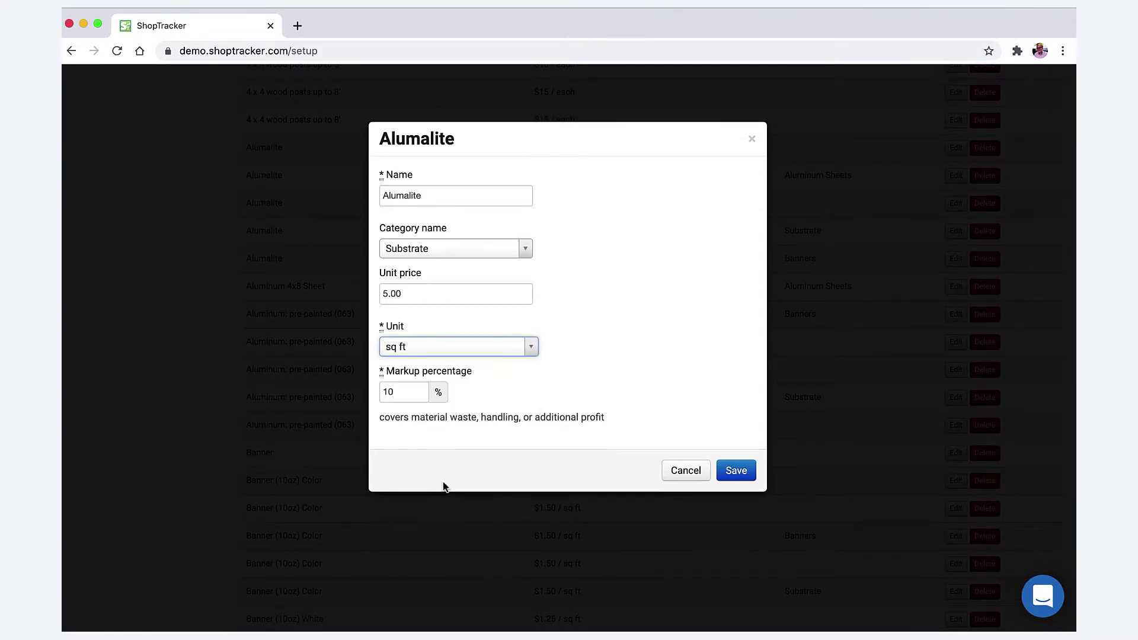
pyautogui.scroll(-1, 546, 397)
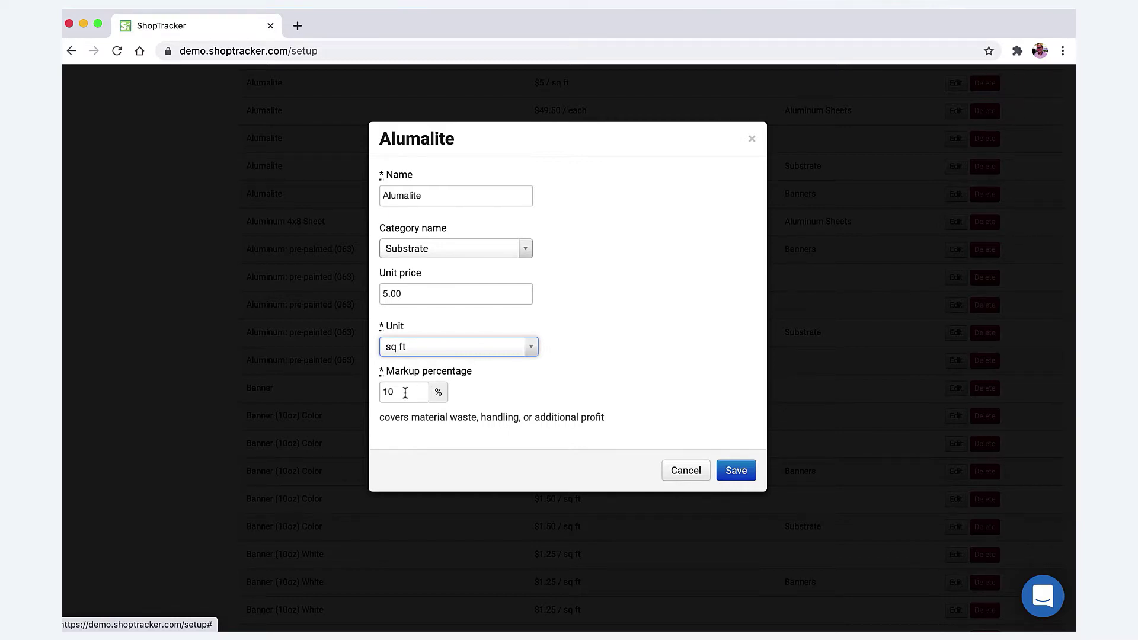
pyautogui.scroll(-1, 431, 389)
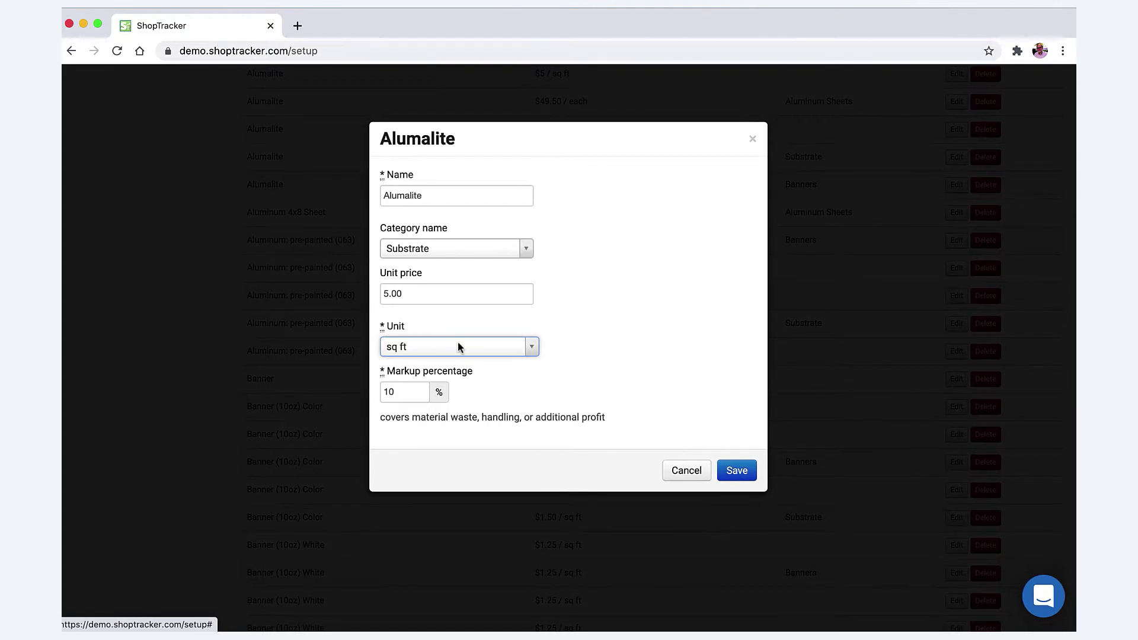
pyautogui.click(721, 479)
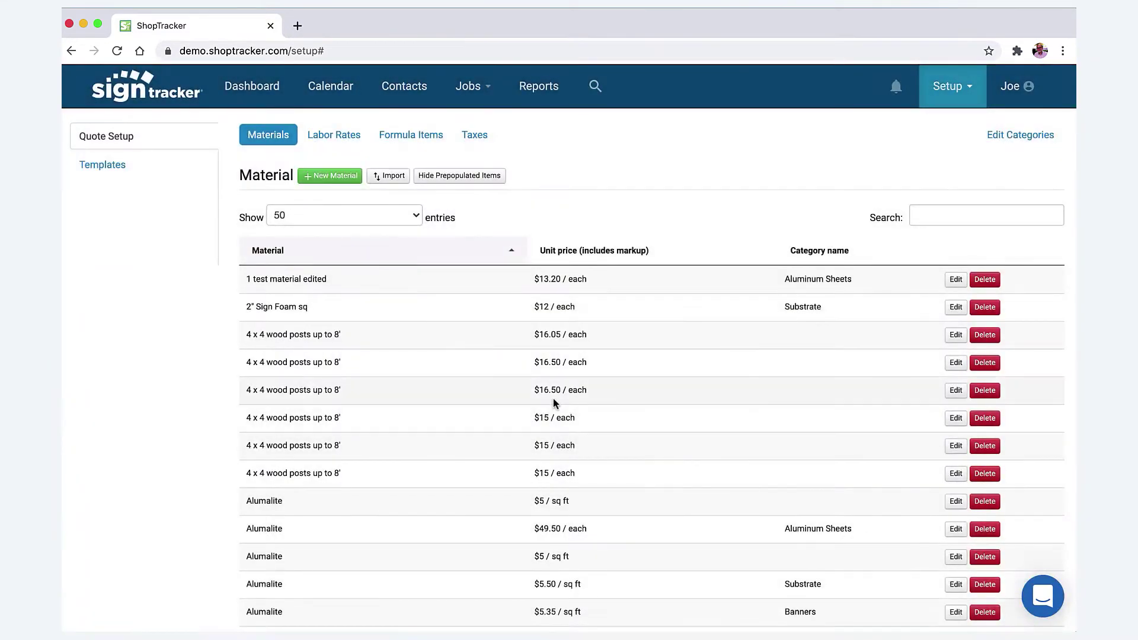
# Import MaterialUpload.csv from Google Drive's My Drive > _Work > ST_Products > Client Docs > UploadSamples
pyautogui.click(385, 178)
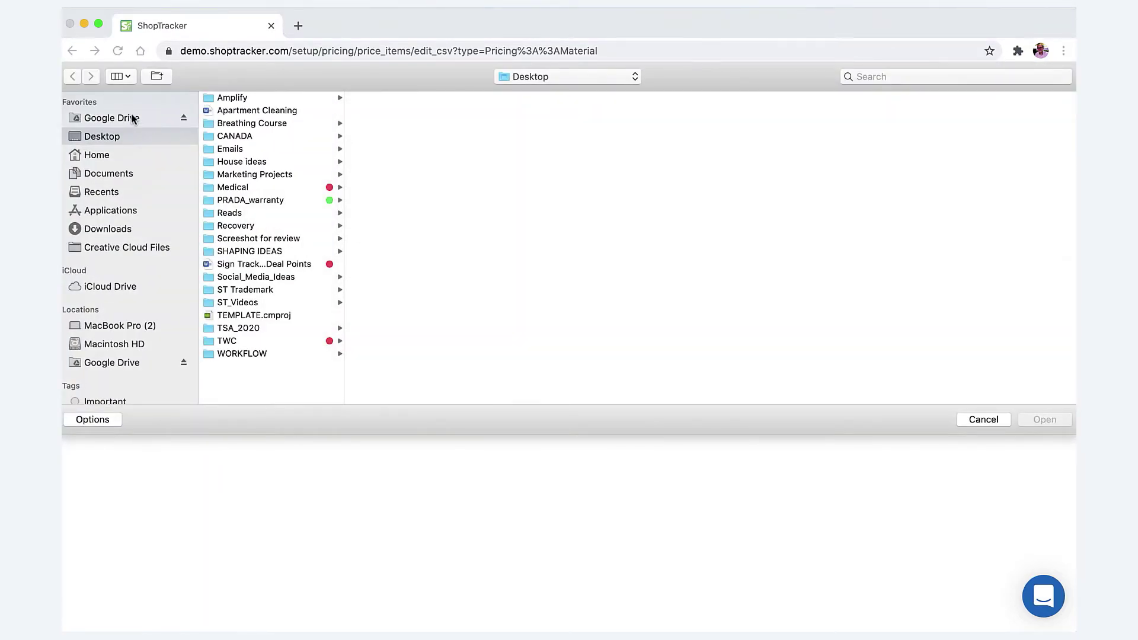
pyautogui.click(134, 118)
pyautogui.click(234, 100)
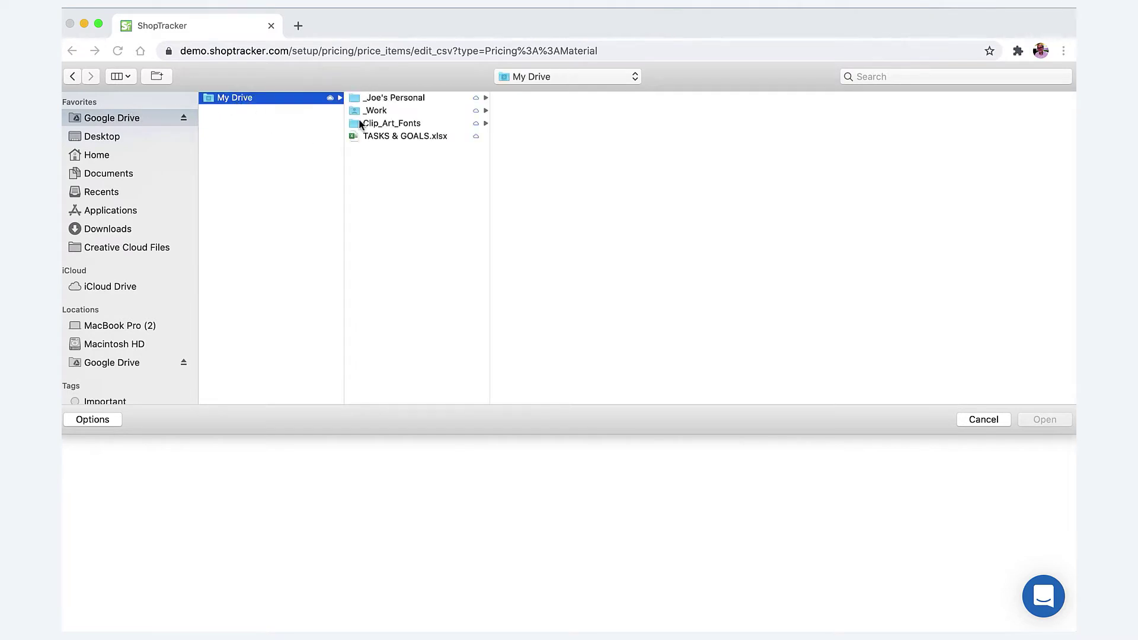
pyautogui.click(373, 112)
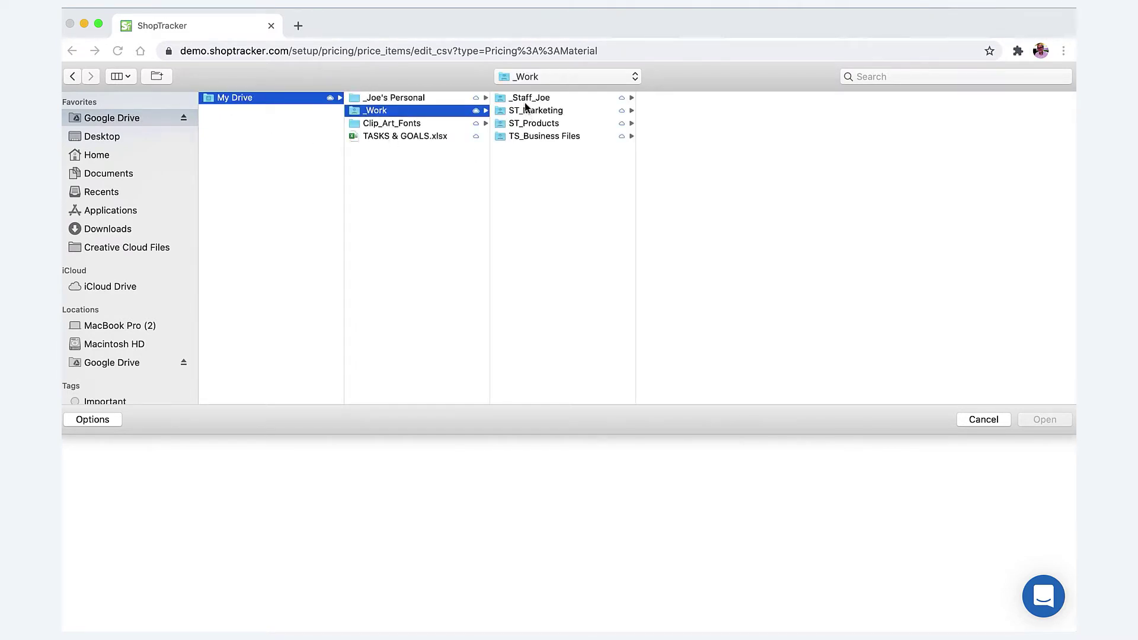
pyautogui.click(526, 125)
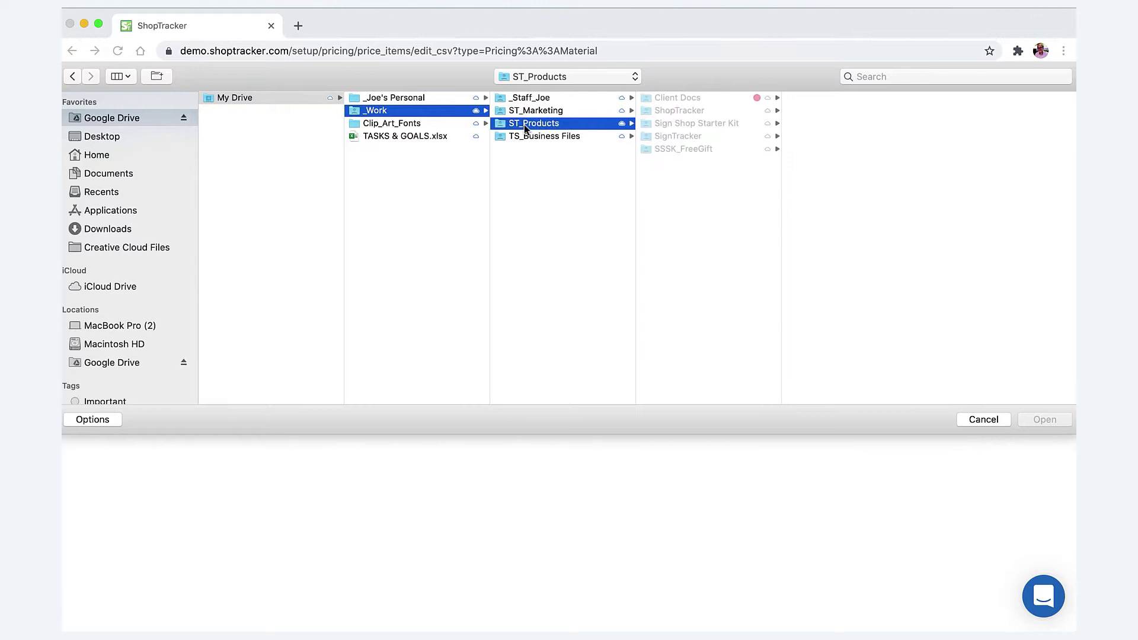
pyautogui.click(665, 99)
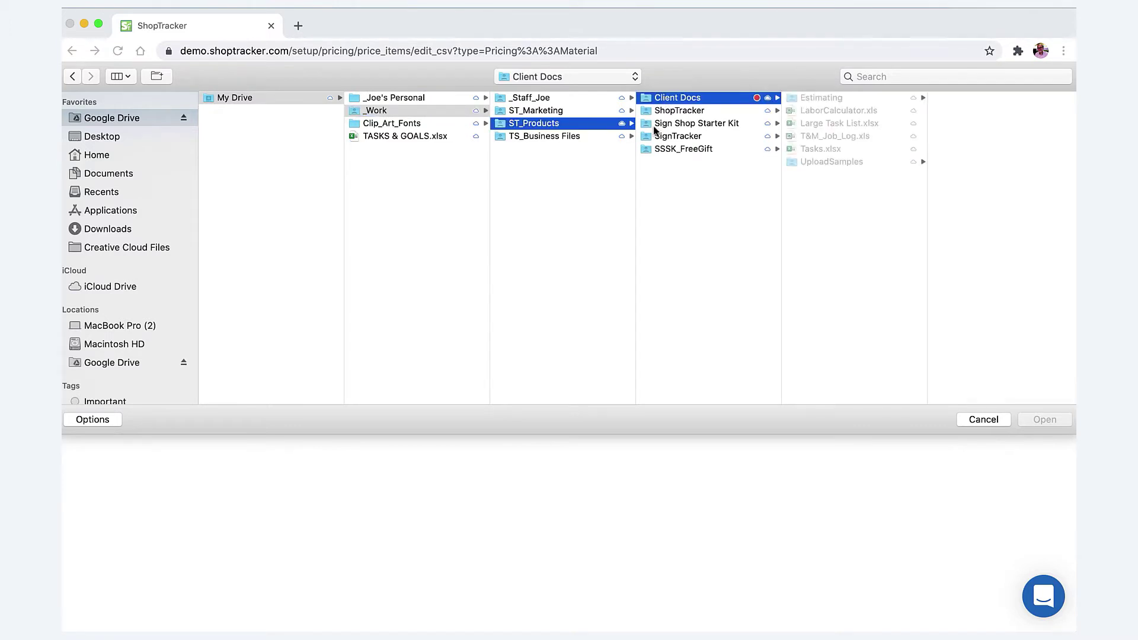
pyautogui.click(821, 161)
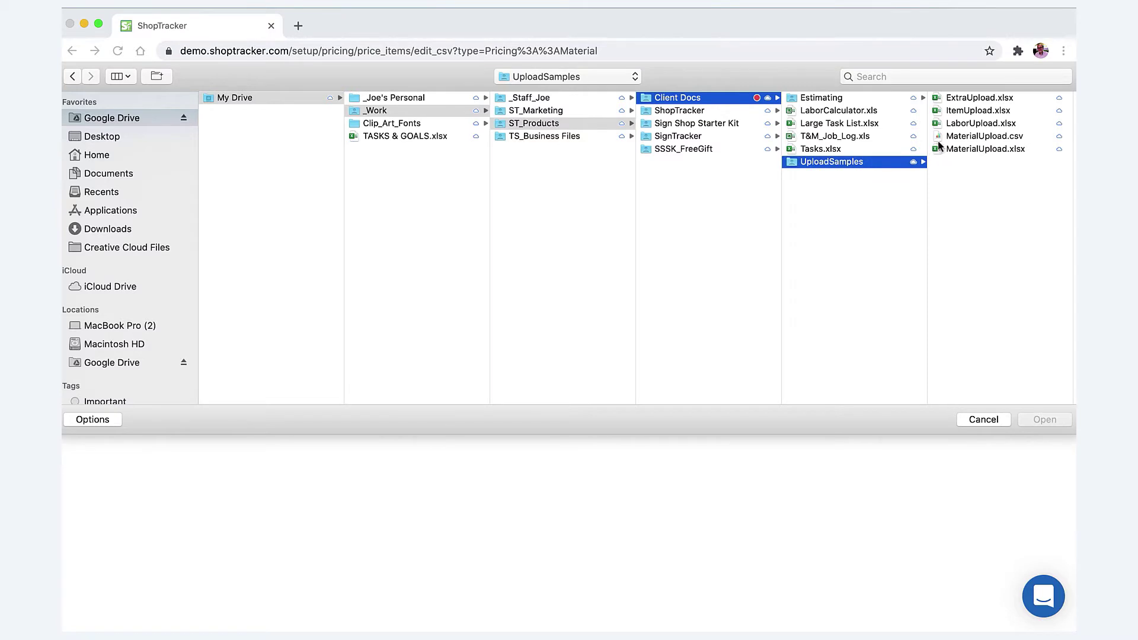
pyautogui.click(937, 136)
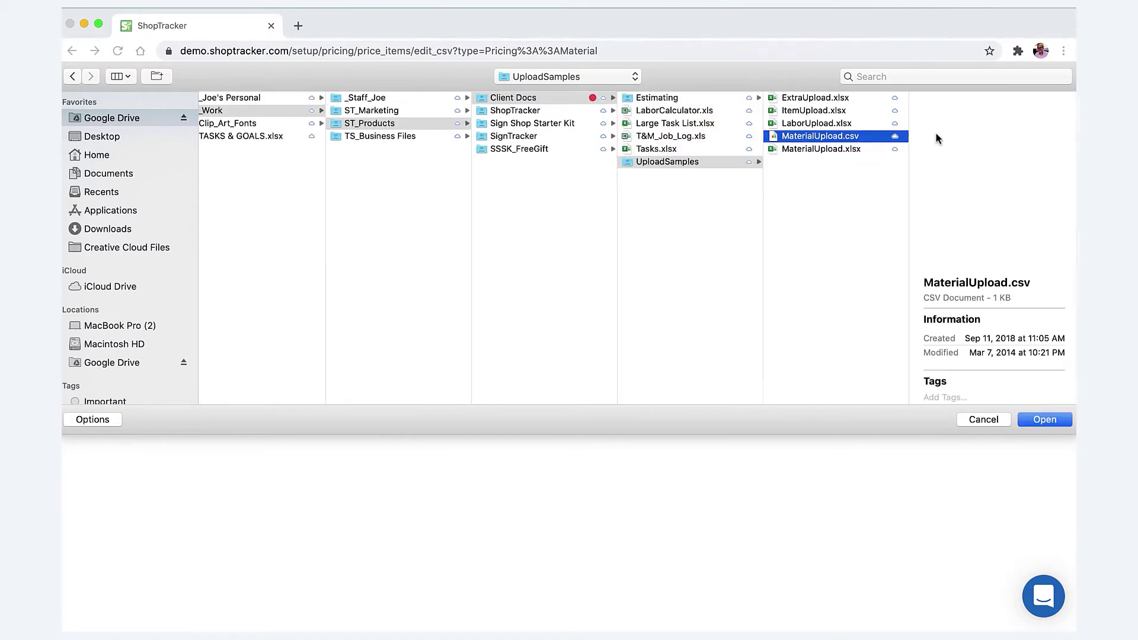
pyautogui.press('Return')
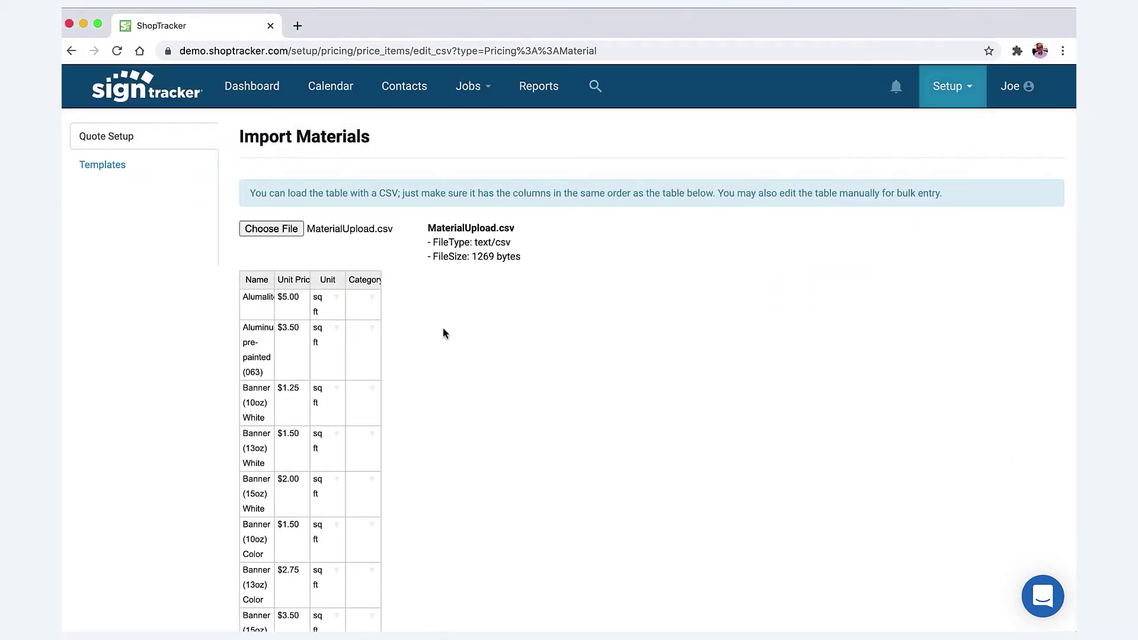
# Set the first imported material's (Alumalite) category to Aluminum Sheets
pyautogui.scroll(-3, 377, 341)
pyautogui.scroll(-1, 376, 338)
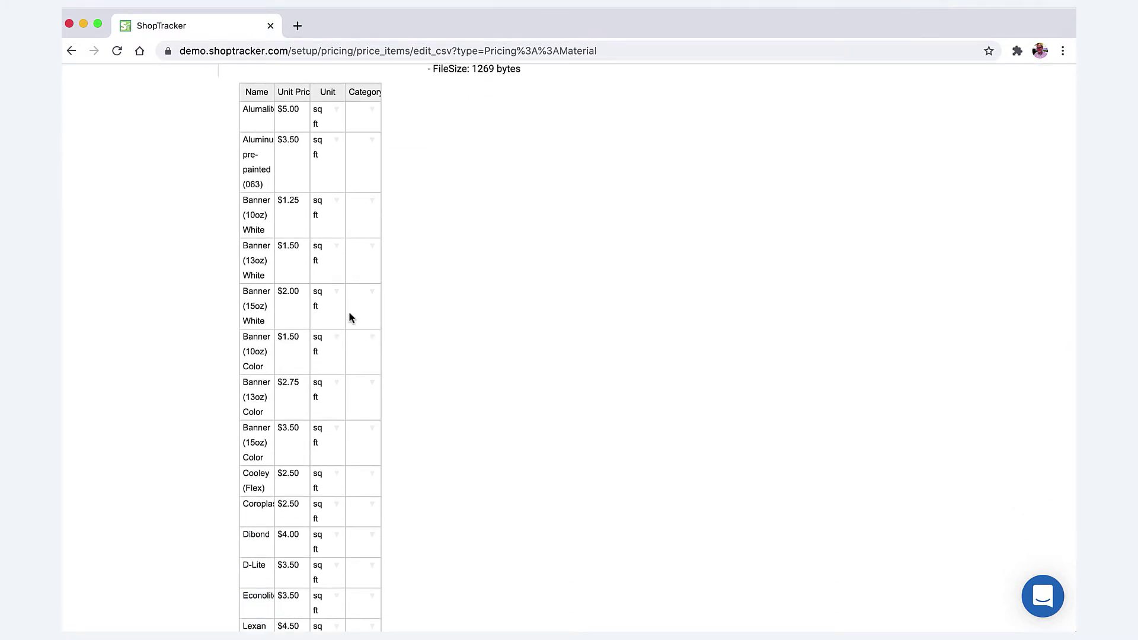
pyautogui.scroll(3, 399, 300)
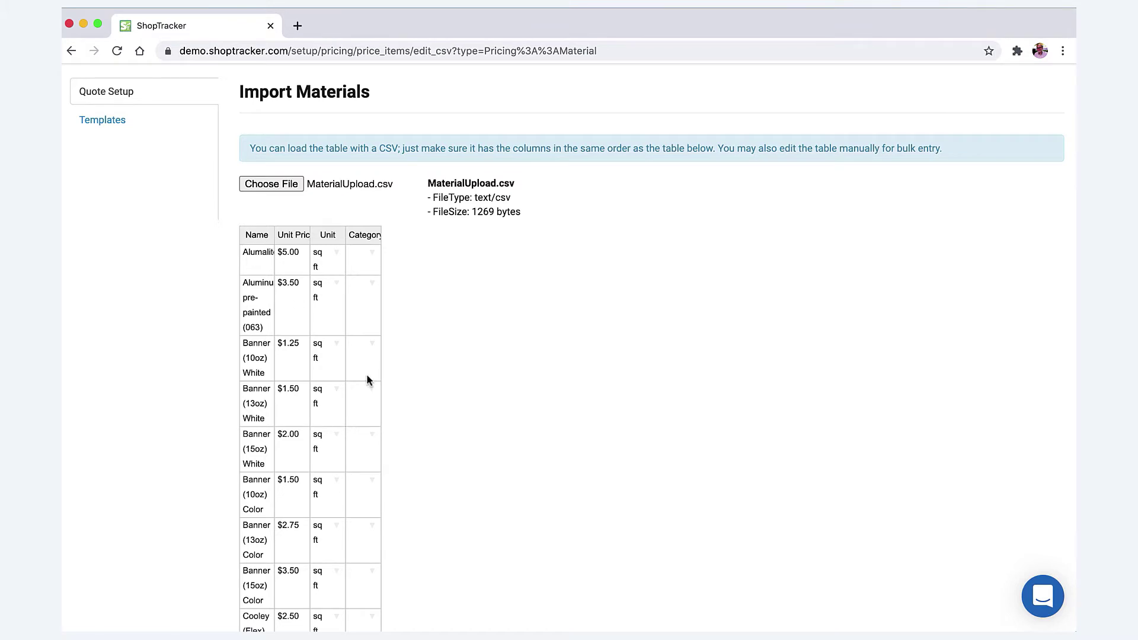
pyautogui.scroll(-2, 449, 333)
pyautogui.scroll(-15, 449, 334)
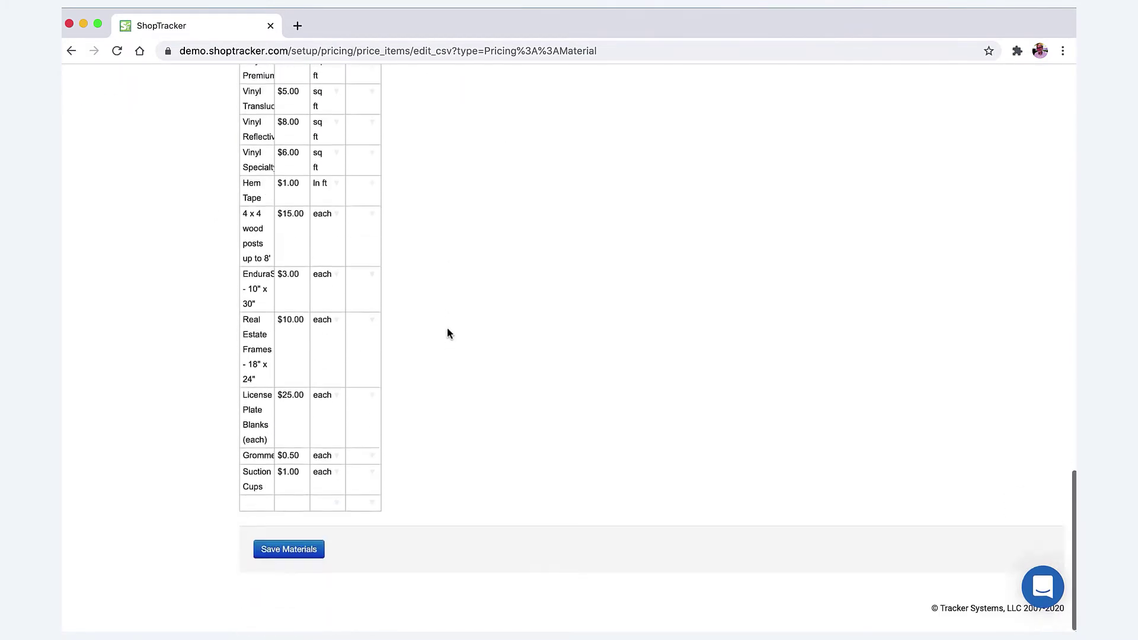
pyautogui.scroll(17, 394, 474)
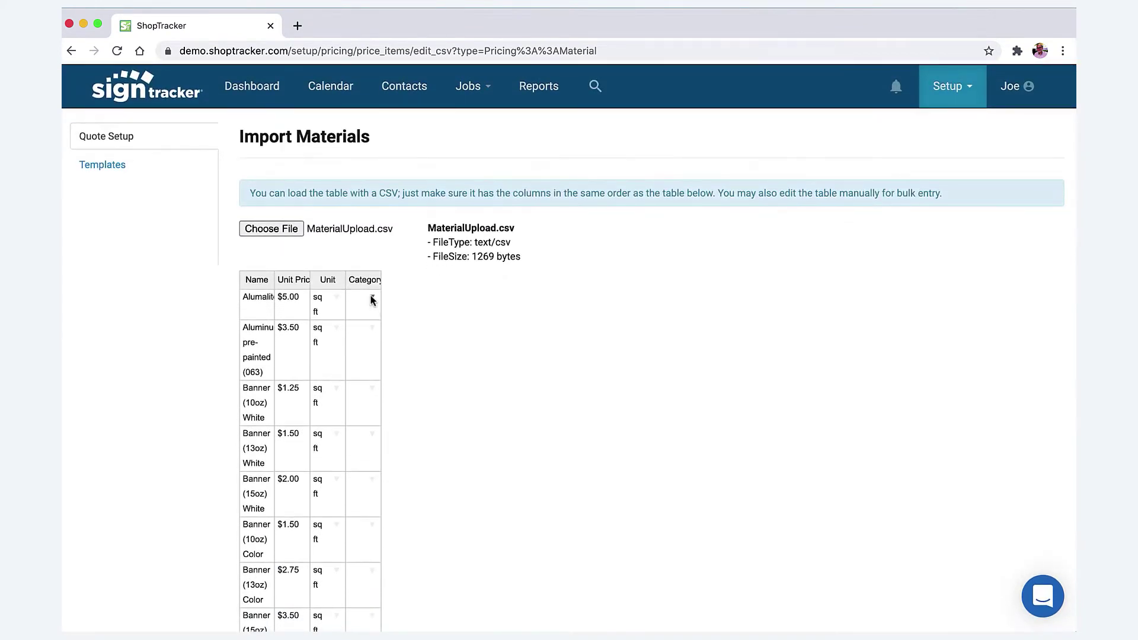
pyautogui.click(372, 300)
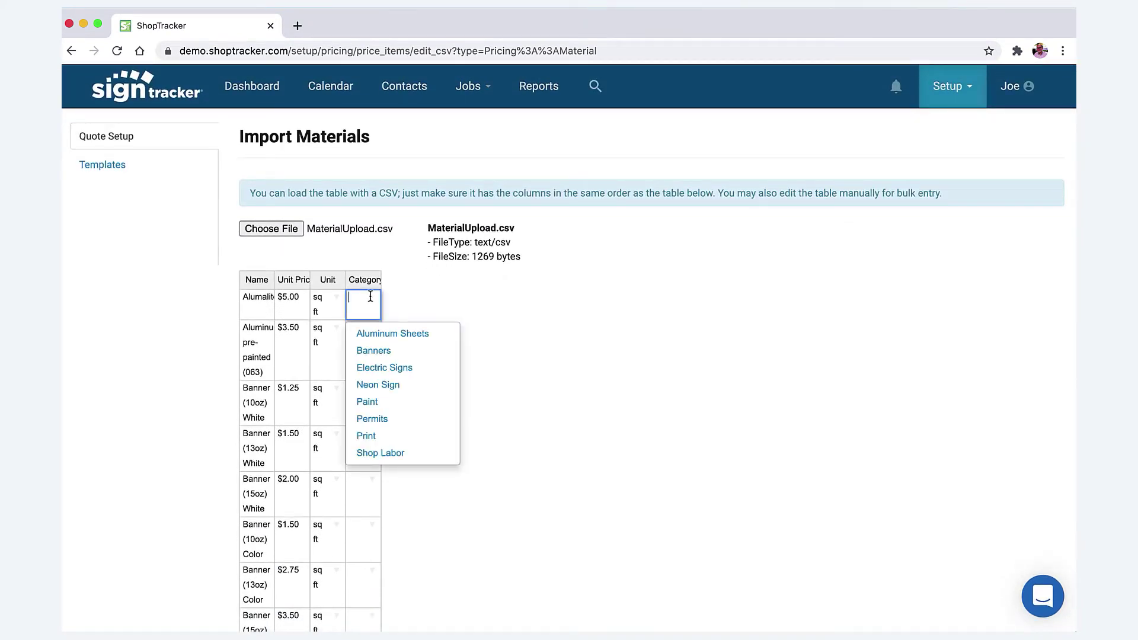
pyautogui.click(374, 341)
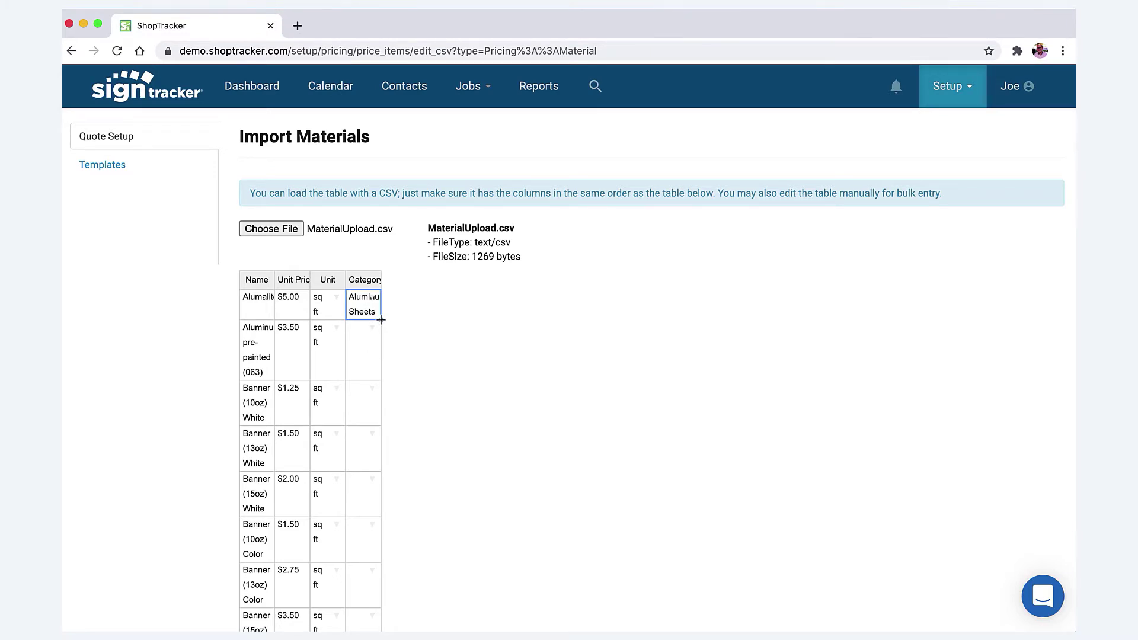
# Fill Aluminum Sheets into the categories down through Coroplast, then return to the price lists
pyautogui.click(351, 346)
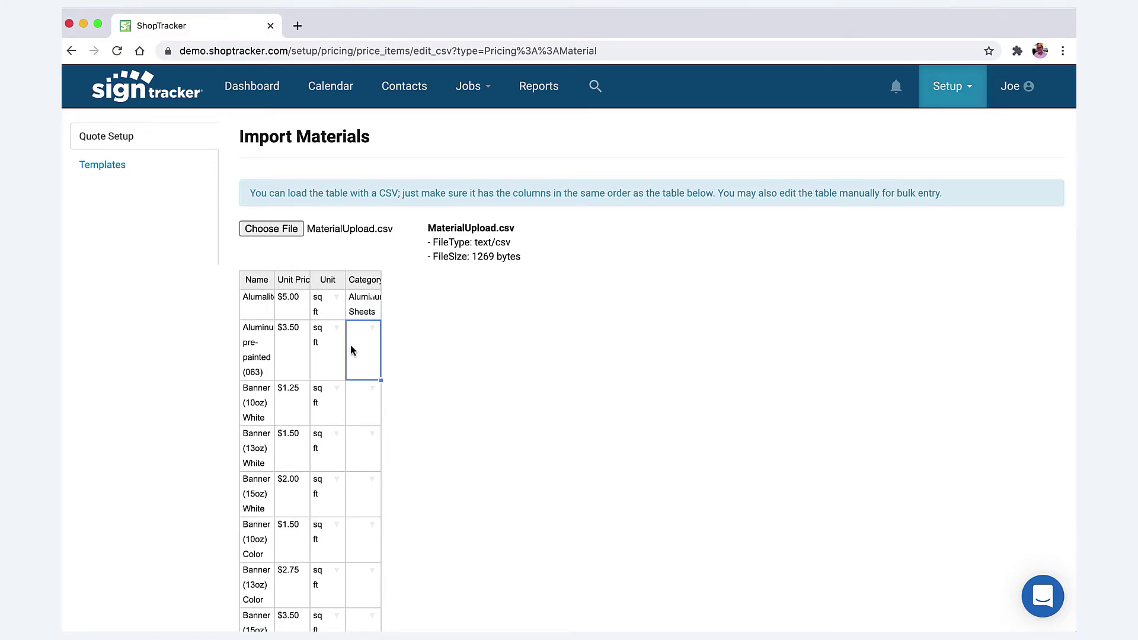
pyautogui.click(373, 314)
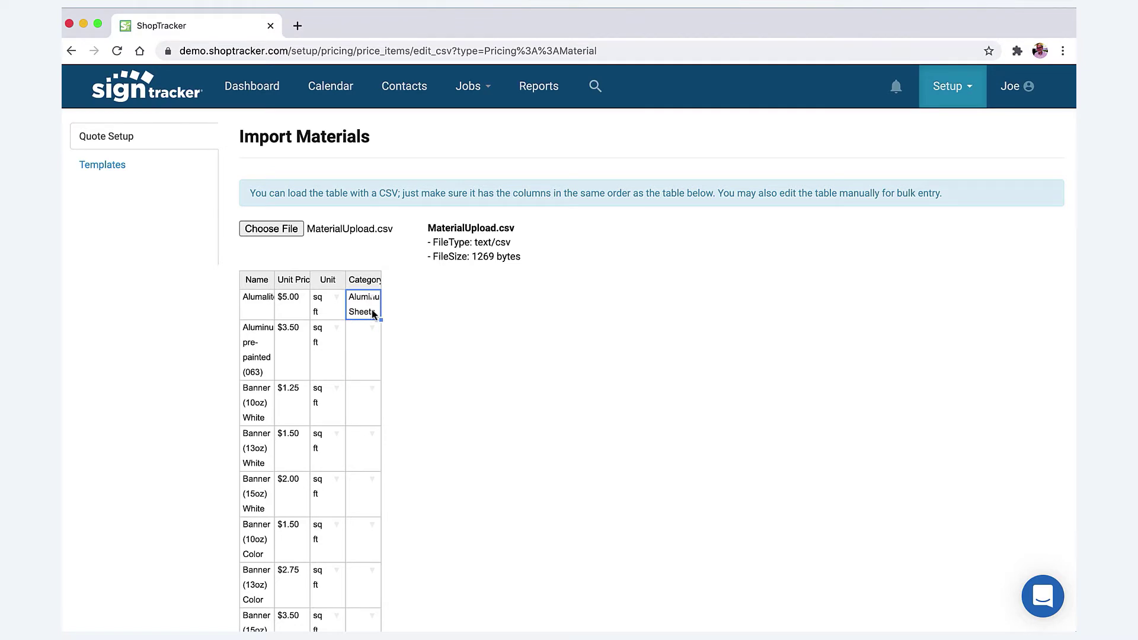
pyautogui.click(358, 340)
pyautogui.write('Aluminum Sheets')
pyautogui.moveTo(382, 382); pyautogui.dragTo(370, 313)
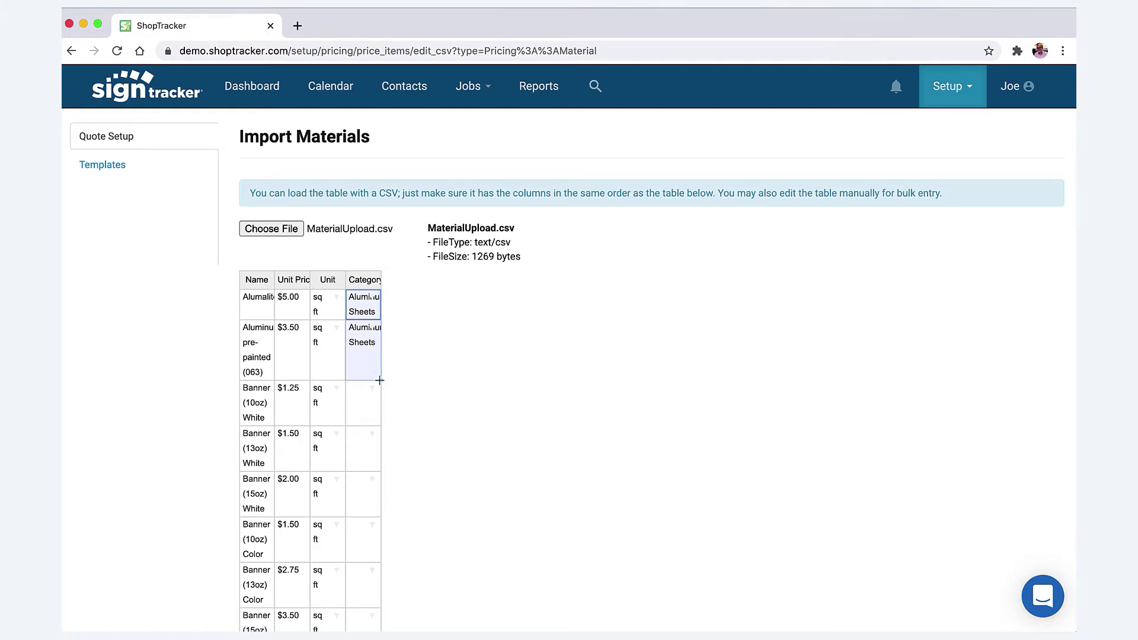
pyautogui.moveTo(382, 381); pyautogui.dragTo(380, 426)
pyautogui.moveTo(379, 496); pyautogui.dragTo(380, 498)
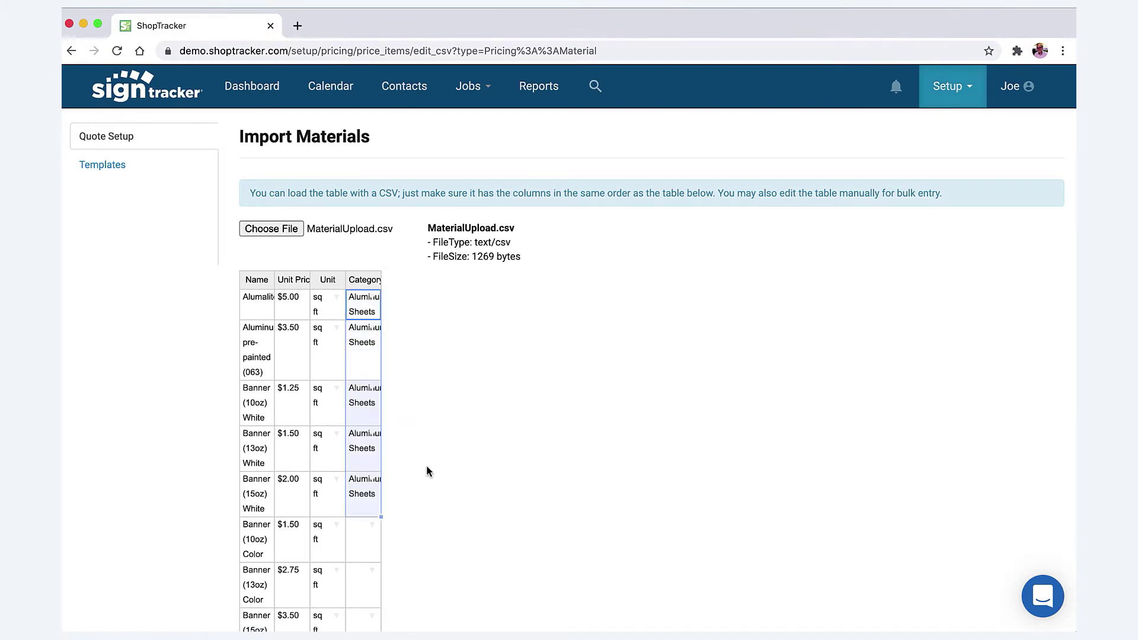
pyautogui.scroll(-5, 402, 450)
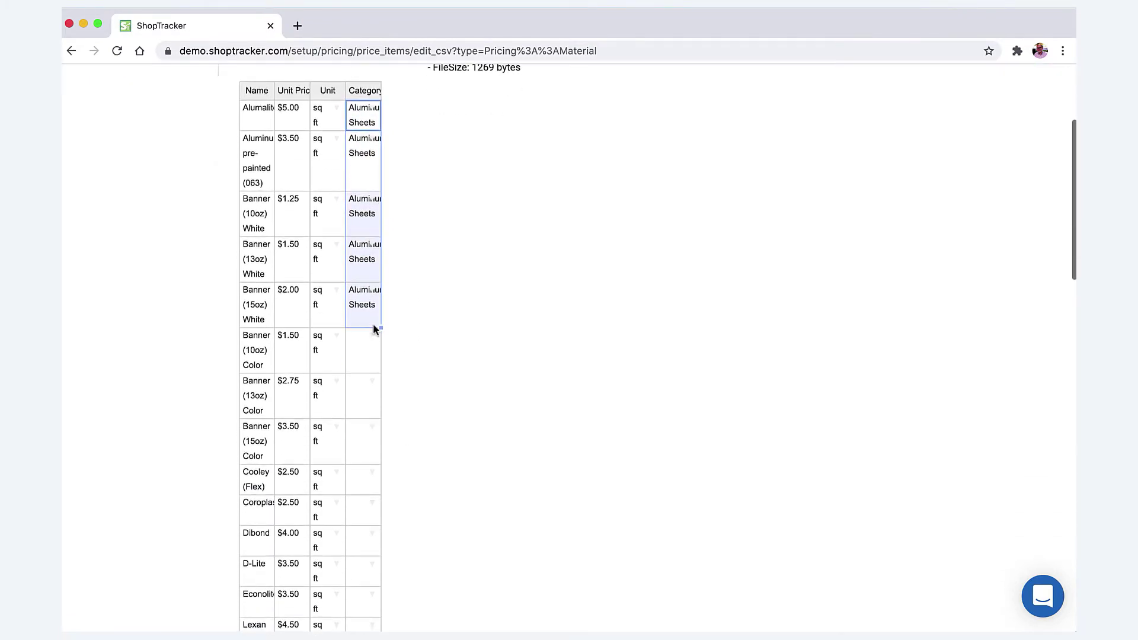
pyautogui.moveTo(380, 326); pyautogui.dragTo(385, 498)
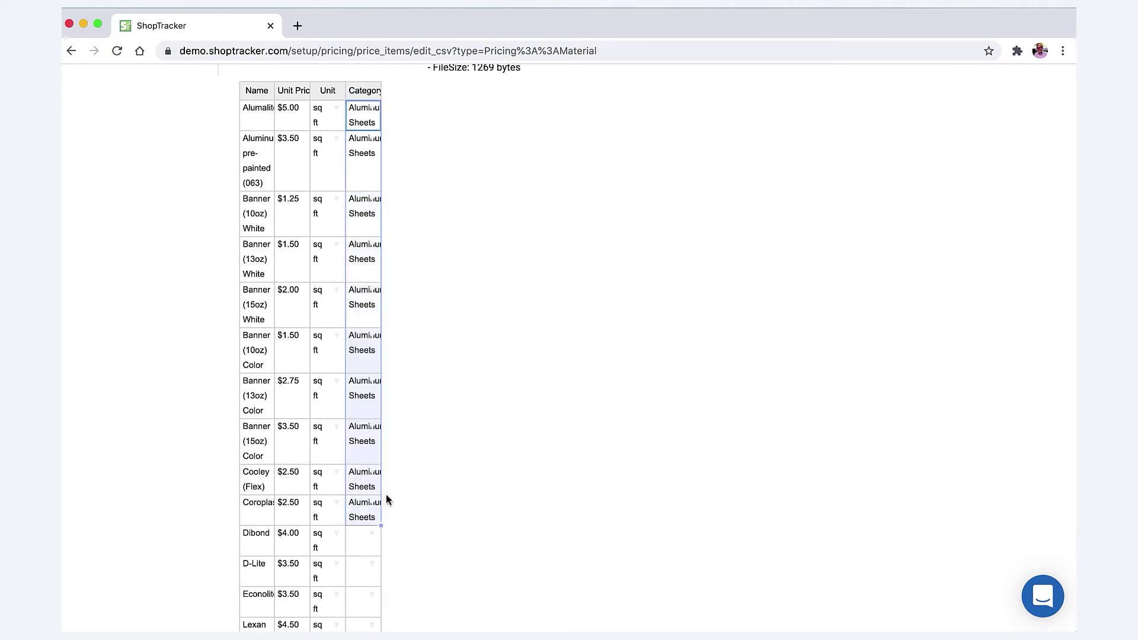
pyautogui.scroll(-2, 437, 449)
pyautogui.scroll(10, 437, 448)
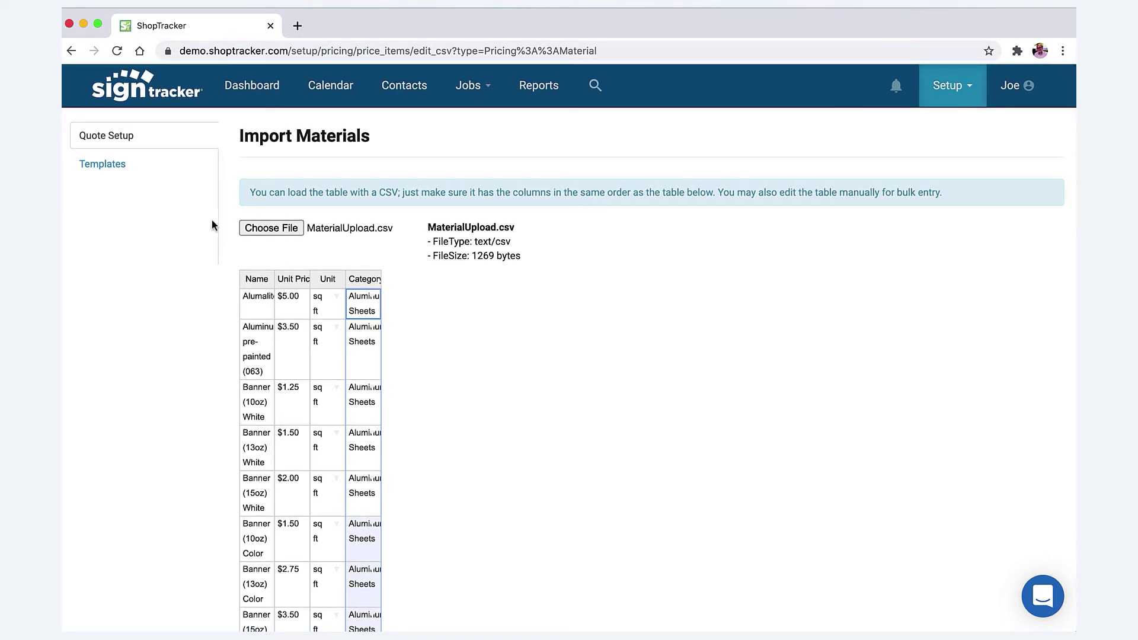
pyautogui.click(106, 136)
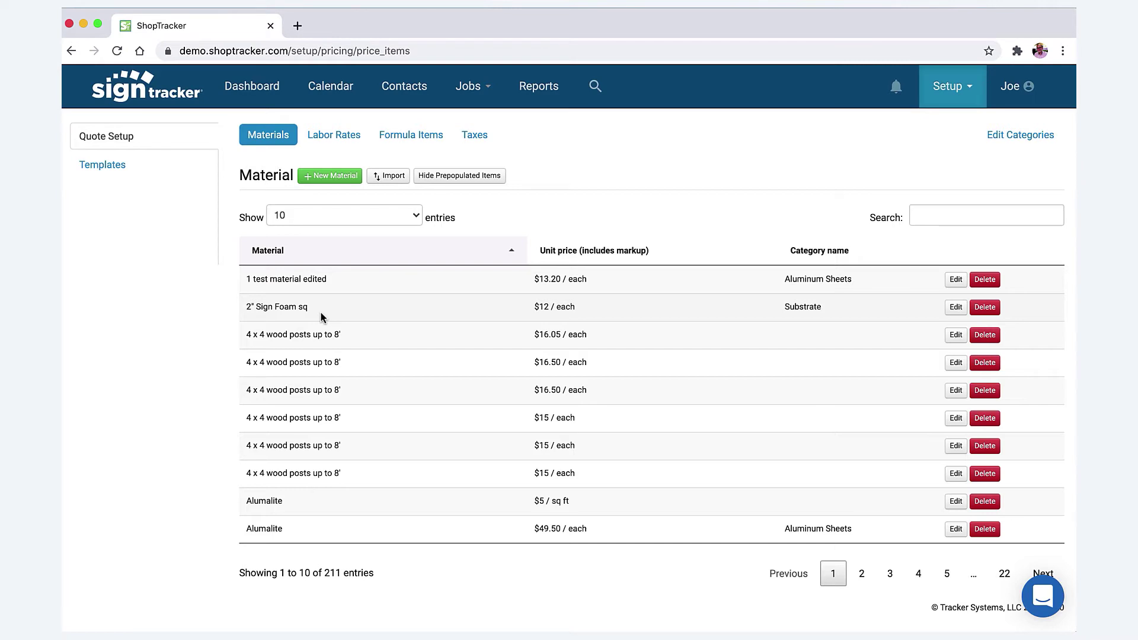
# Show the Labor Rates list with 50 entries per page
pyautogui.click(342, 136)
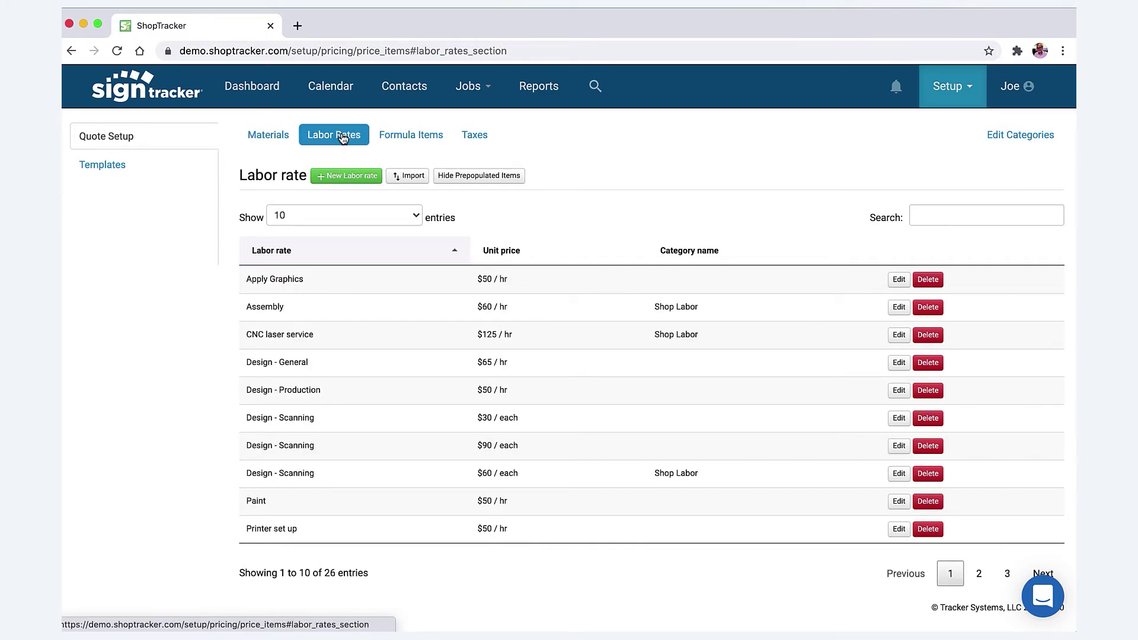
pyautogui.click(410, 221)
pyautogui.click(389, 249)
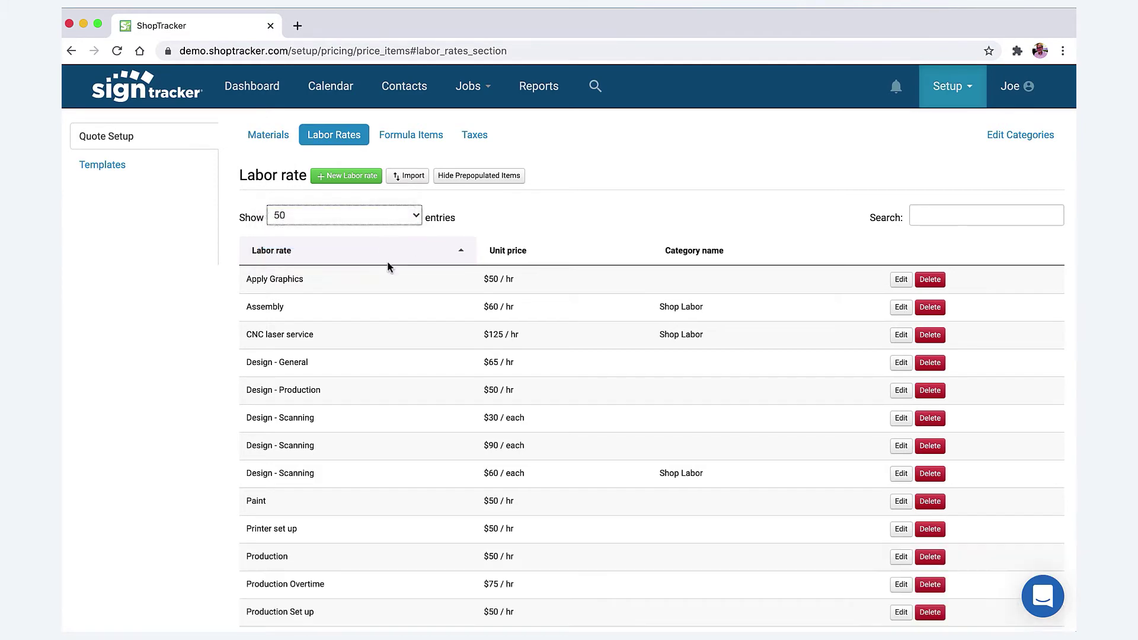
pyautogui.scroll(-7, 382, 294)
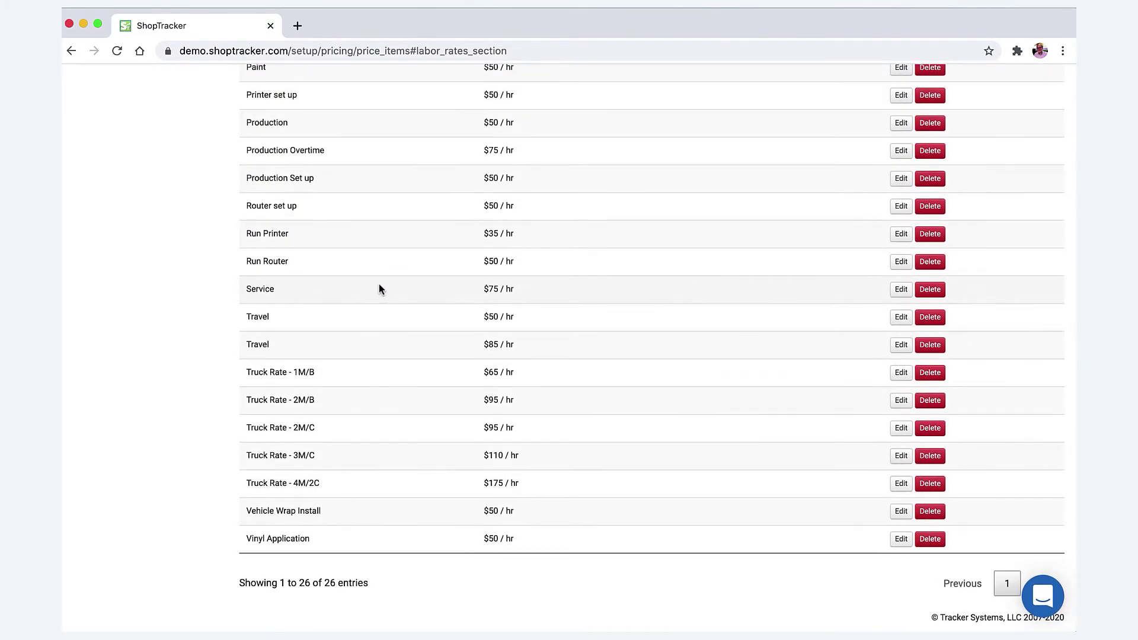
pyautogui.scroll(7, 389, 292)
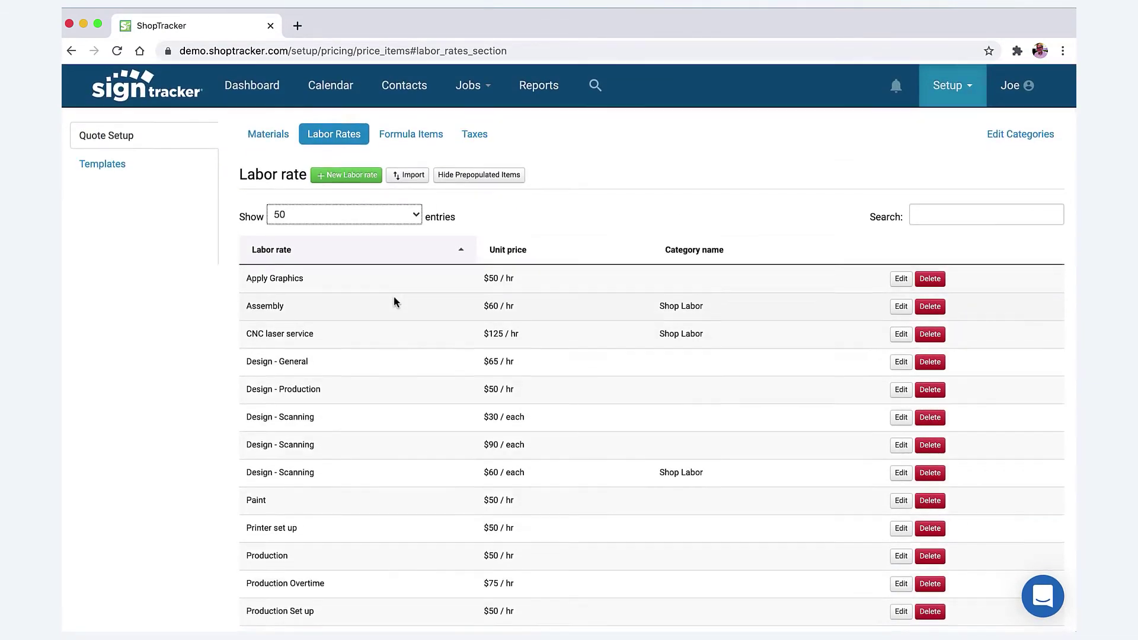
pyautogui.scroll(-4, 394, 298)
pyautogui.scroll(-1, 386, 308)
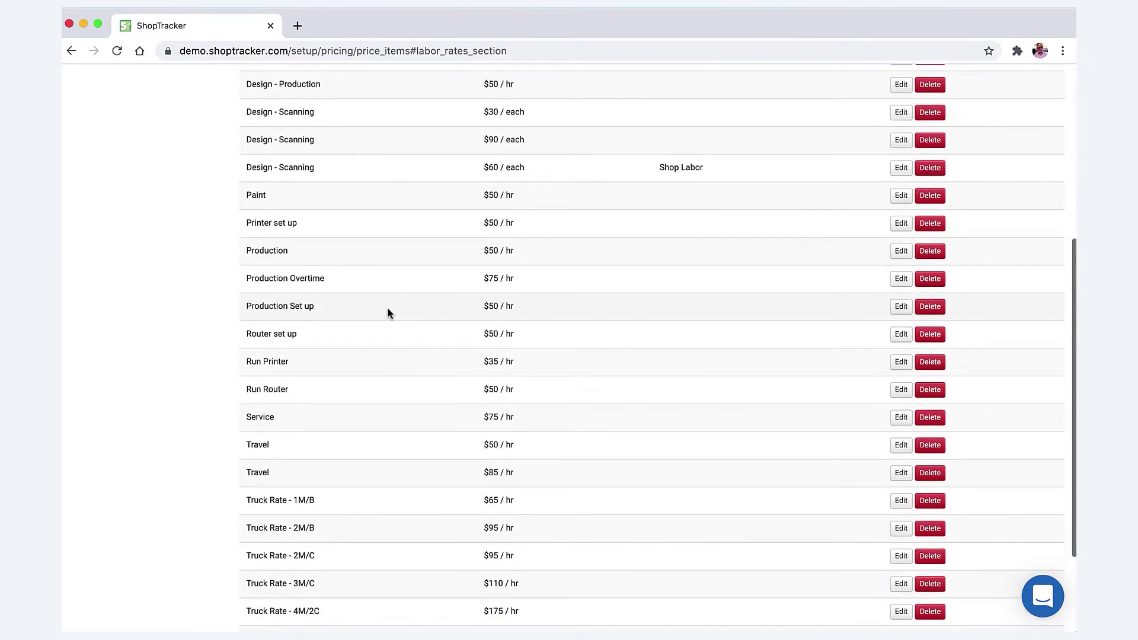
pyautogui.scroll(-1, 828, 412)
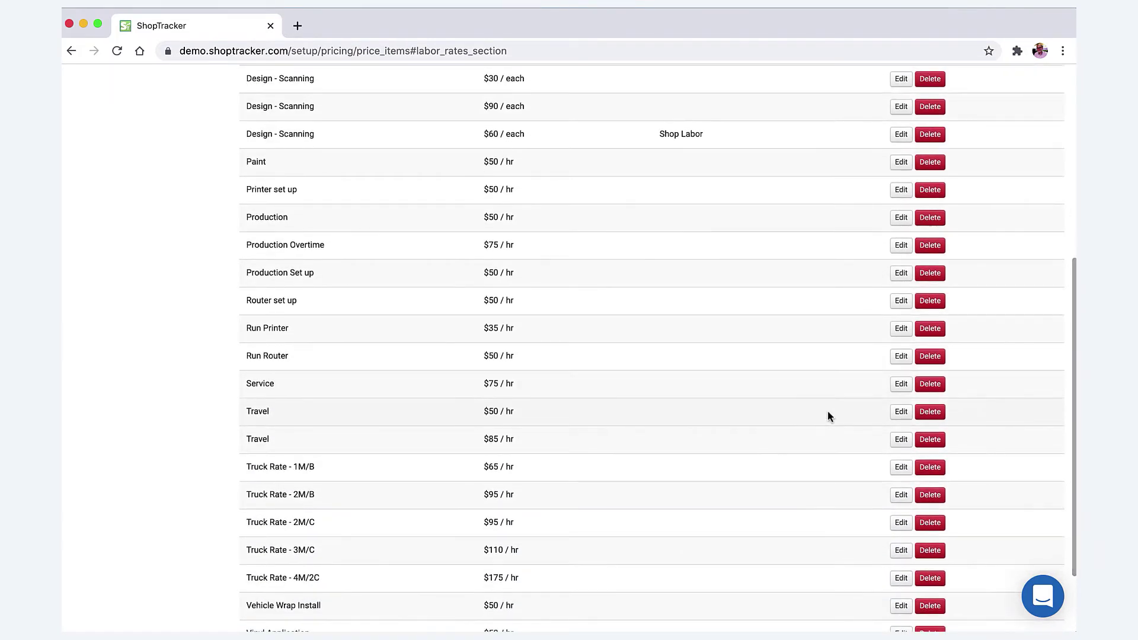
pyautogui.scroll(-1, 828, 415)
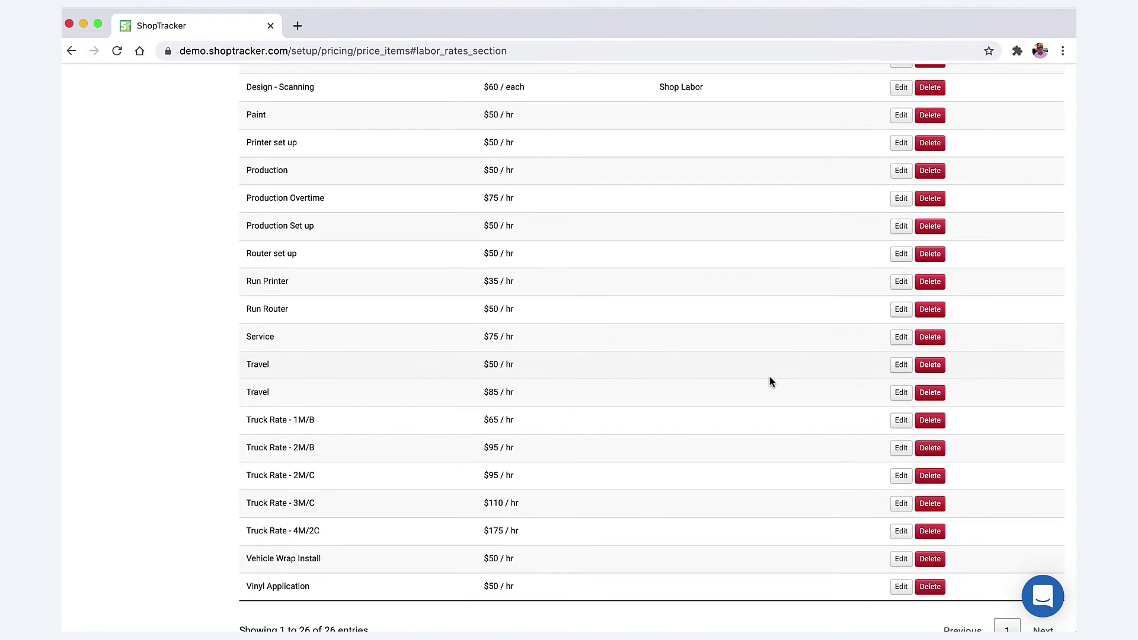
# Re-save the $50/hr Travel labor rate unchanged
pyautogui.click(900, 368)
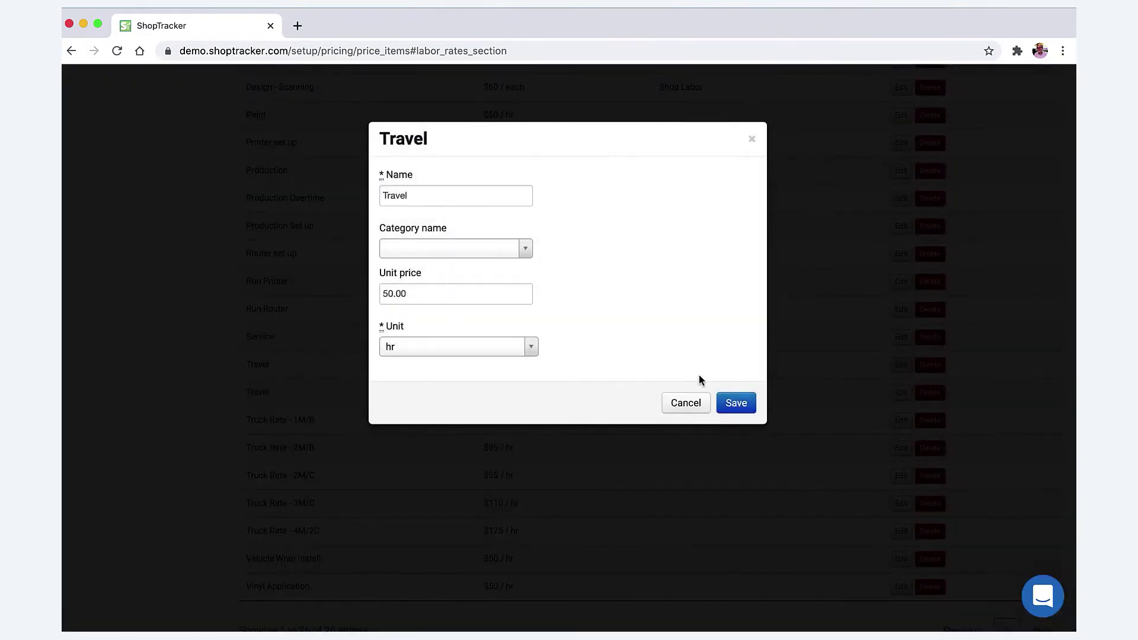
pyautogui.click(731, 404)
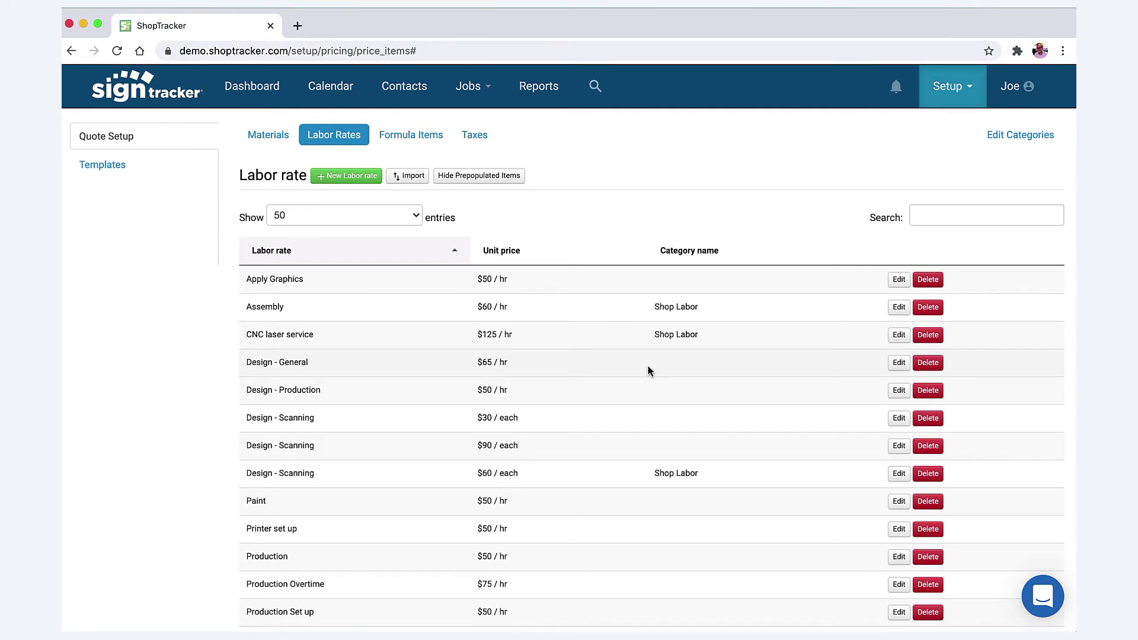
pyautogui.scroll(-7, 649, 368)
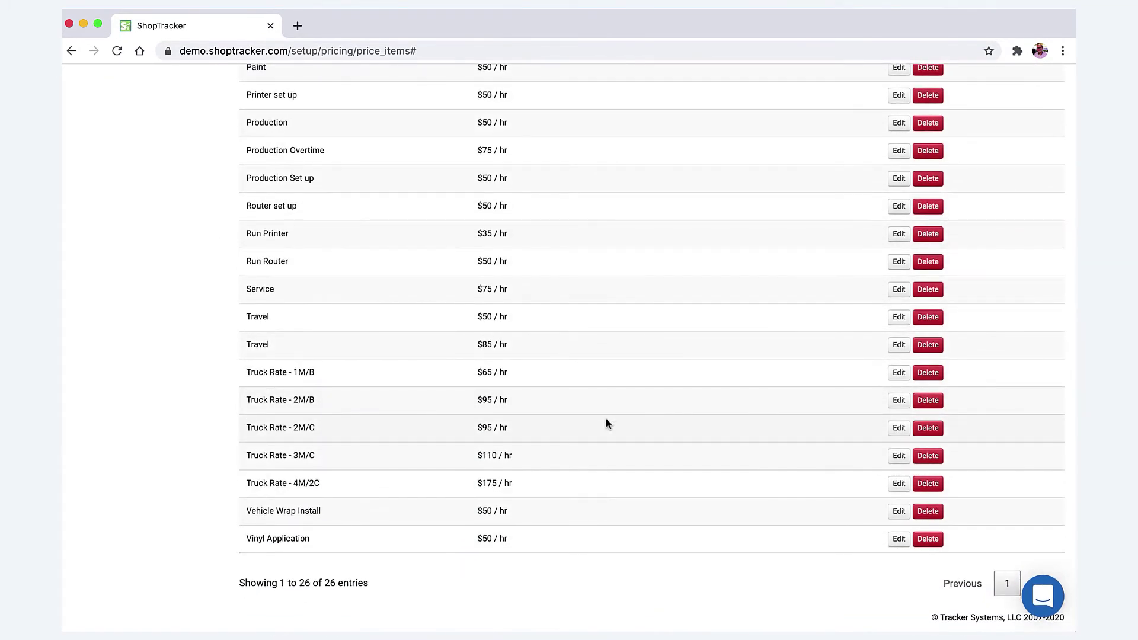
pyautogui.scroll(4, 606, 421)
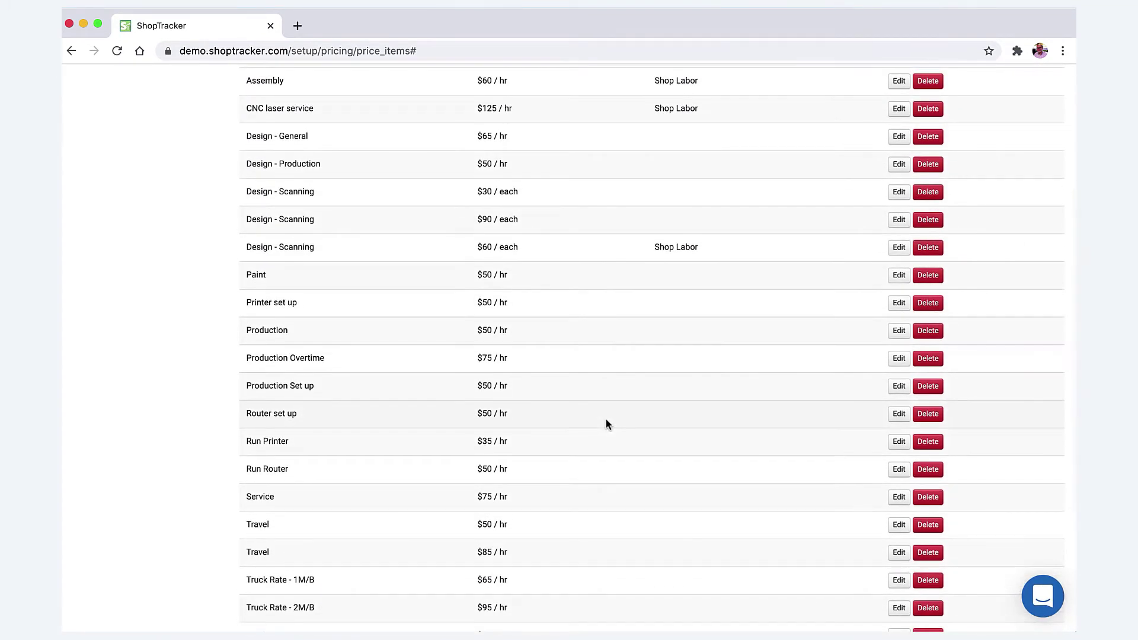
pyautogui.scroll(4, 606, 422)
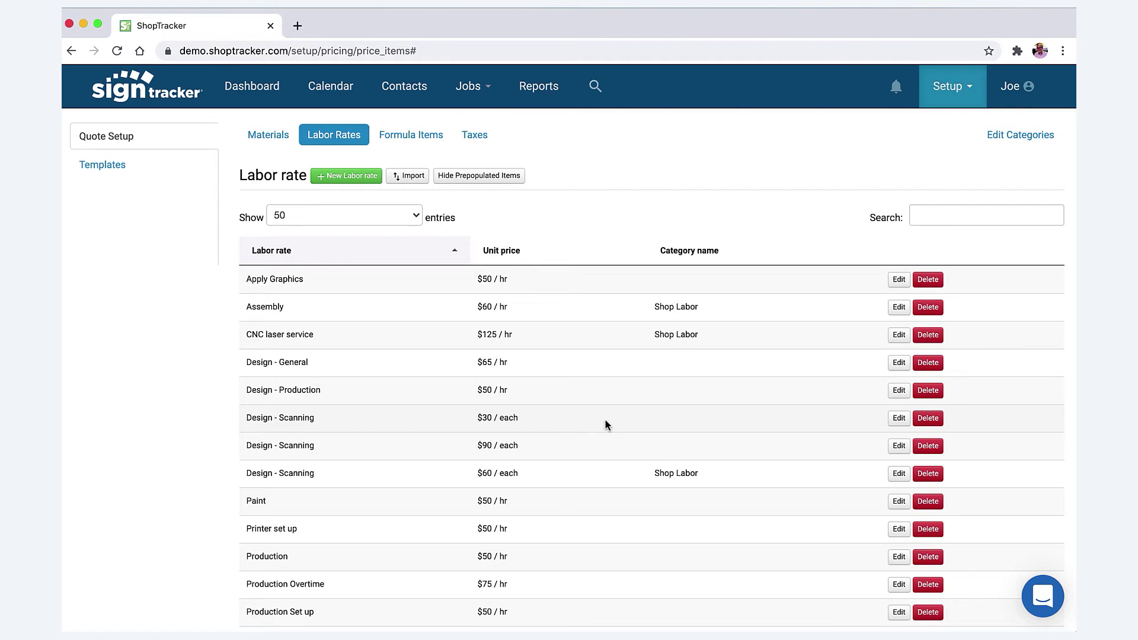
pyautogui.scroll(-7, 516, 386)
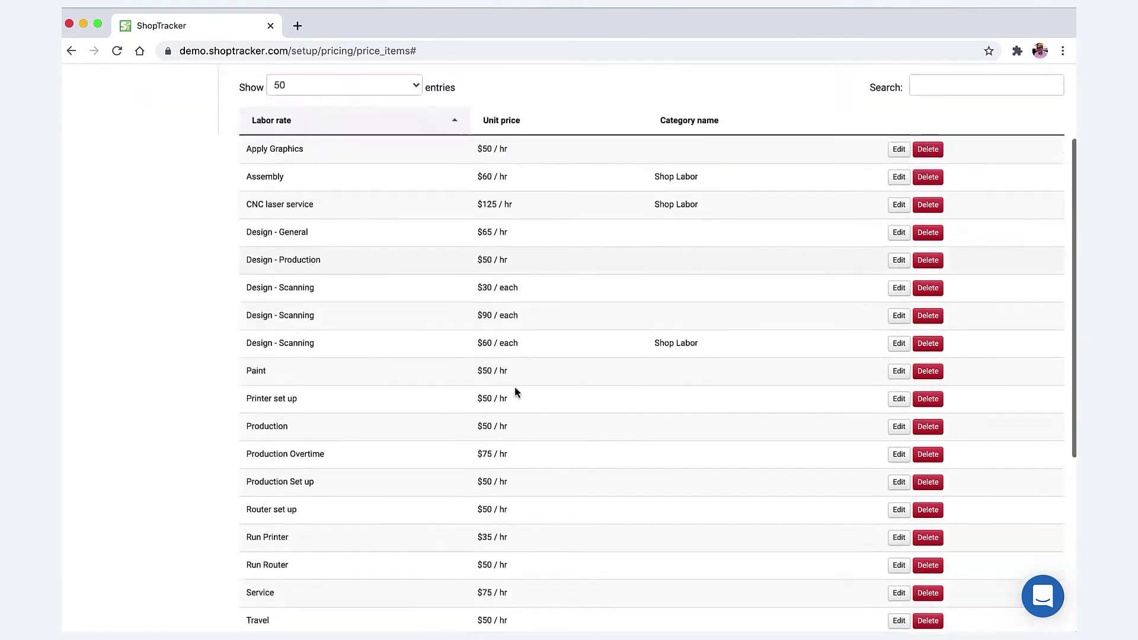
pyautogui.scroll(8, 514, 387)
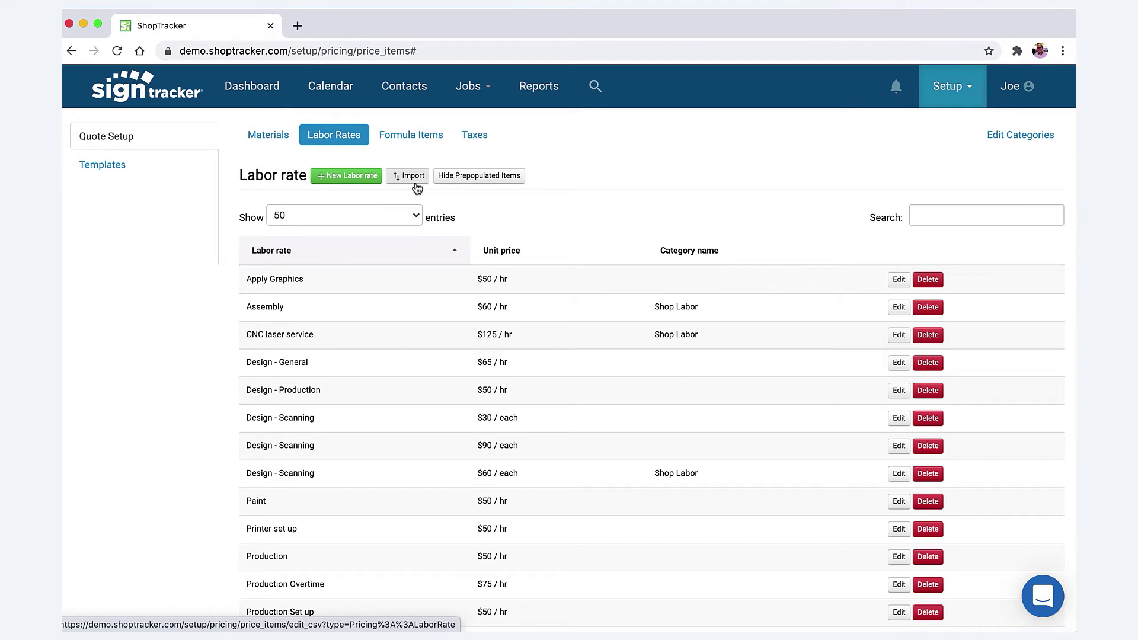
# Switch to the Formula Items tab listing all 54 items
pyautogui.click(418, 143)
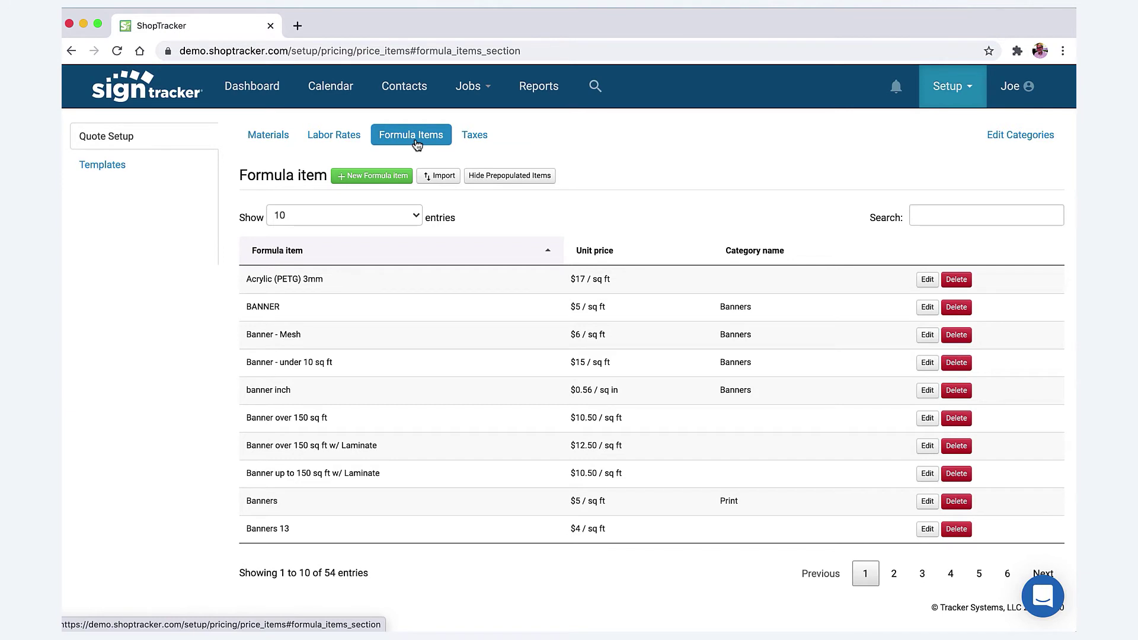
# Delete Acrylic (PETG) 3mm, leaving 53 formula items shown 50 per page
pyautogui.click(415, 218)
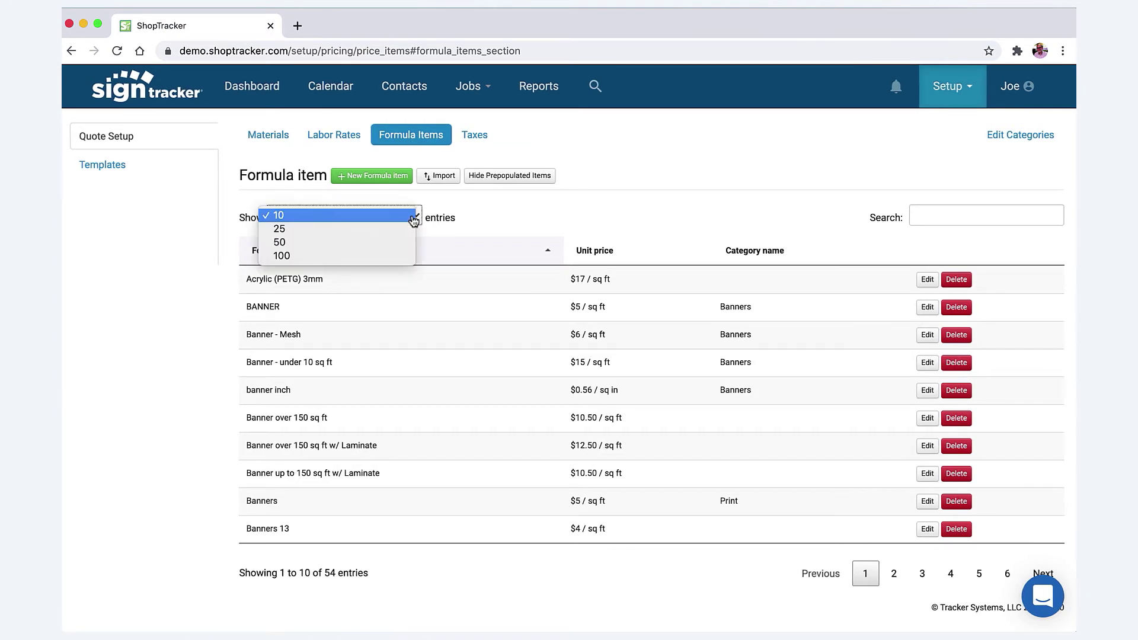
pyautogui.click(398, 243)
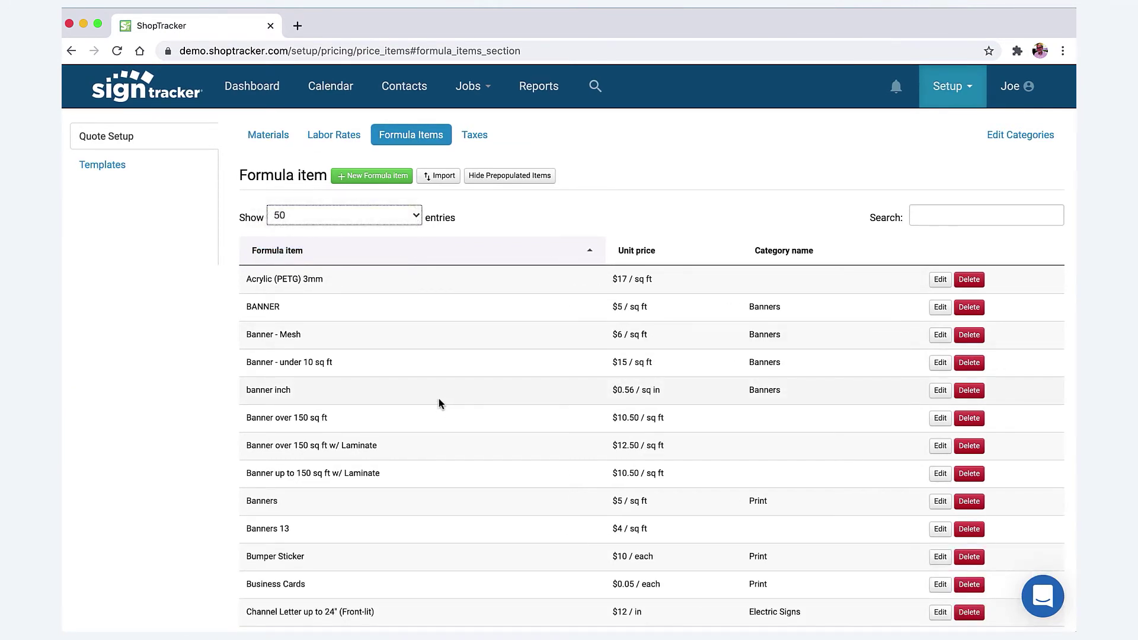
pyautogui.scroll(-1, 440, 397)
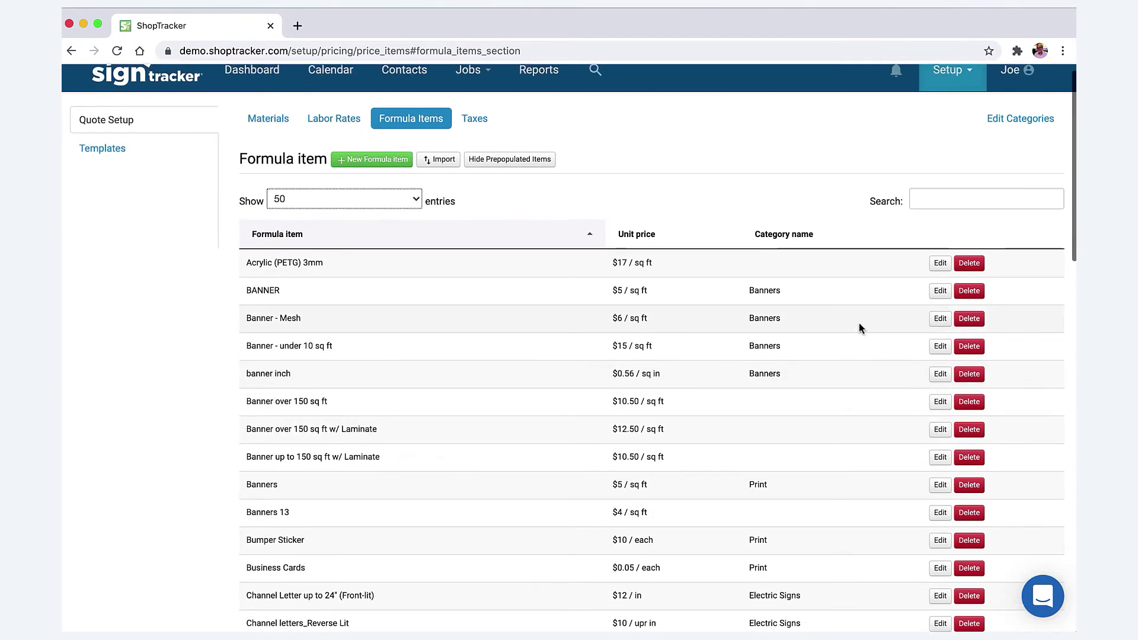
pyautogui.click(973, 265)
pyautogui.click(684, 132)
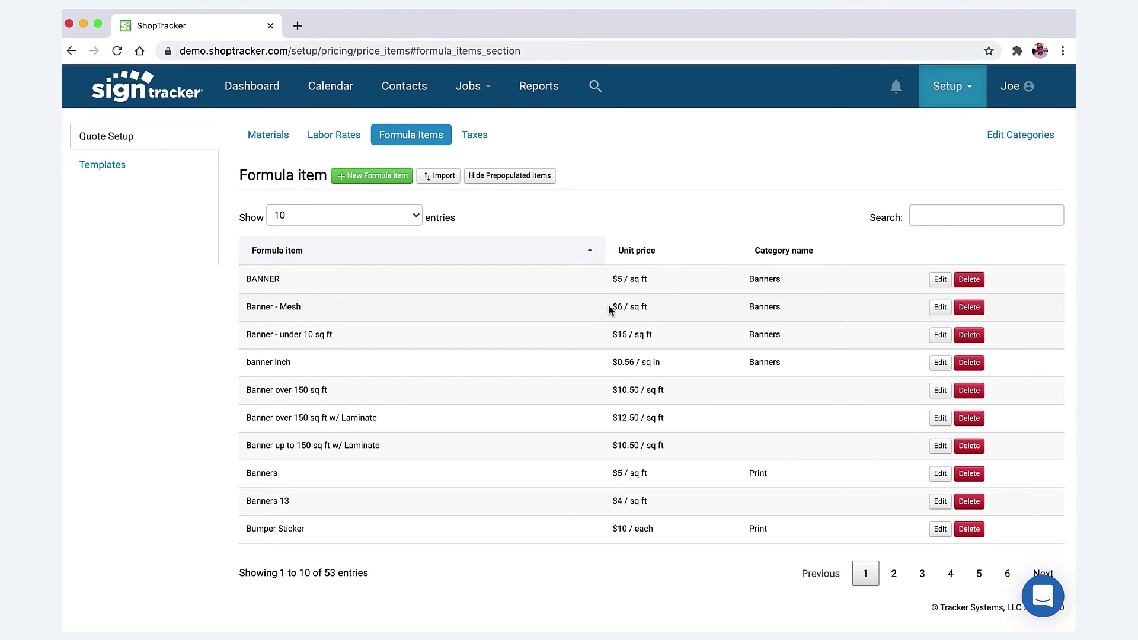
pyautogui.click(418, 218)
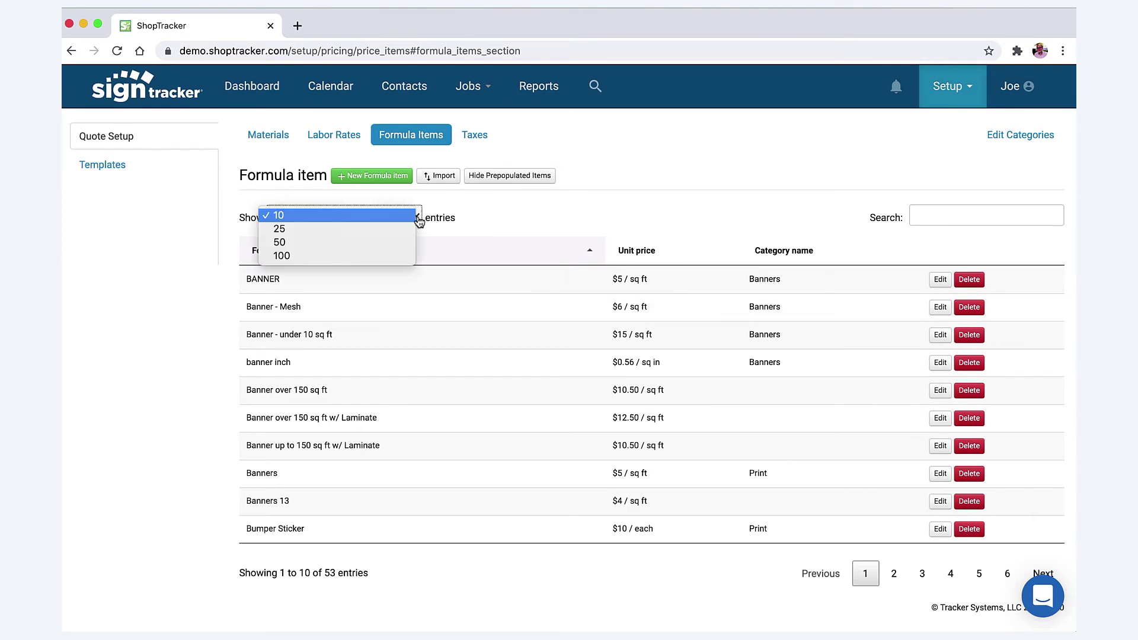
pyautogui.click(395, 242)
pyautogui.scroll(-2, 449, 325)
pyautogui.scroll(1, 451, 326)
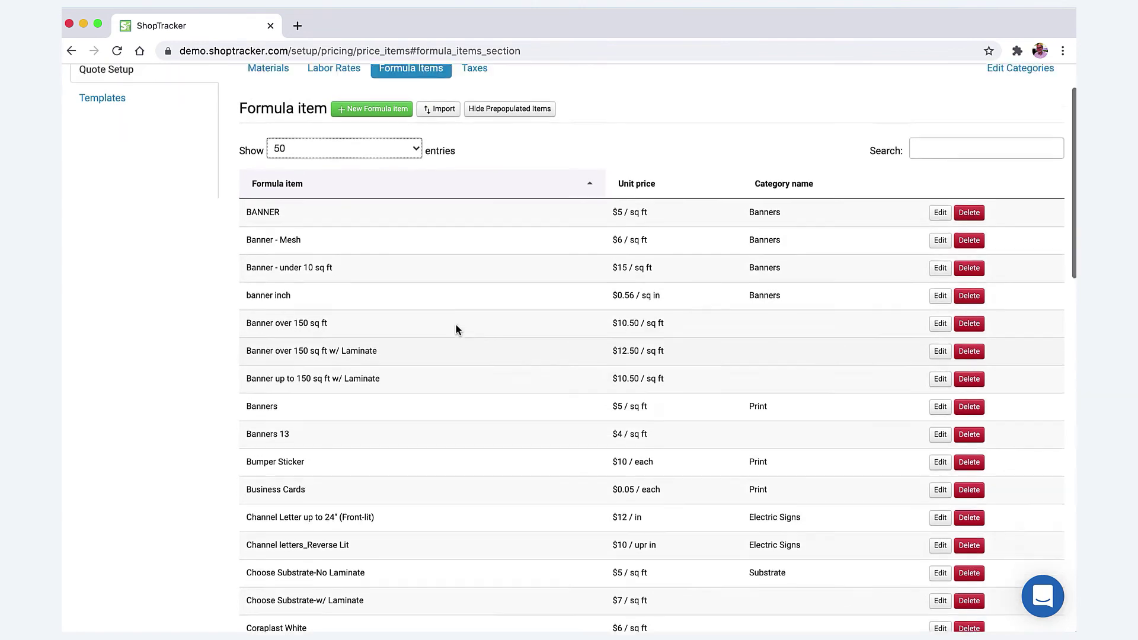
# Check BANNER's 5.00 sq ft price and its 90/85/80% tiers above 100, 200 and 250
pyautogui.click(940, 224)
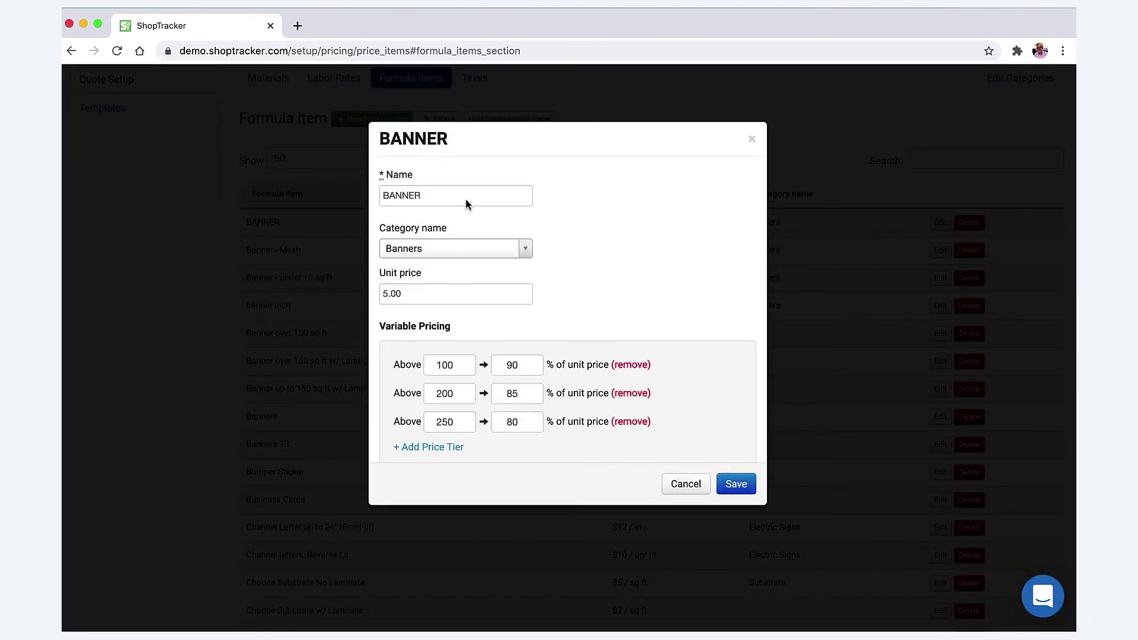
pyautogui.scroll(-3, 433, 292)
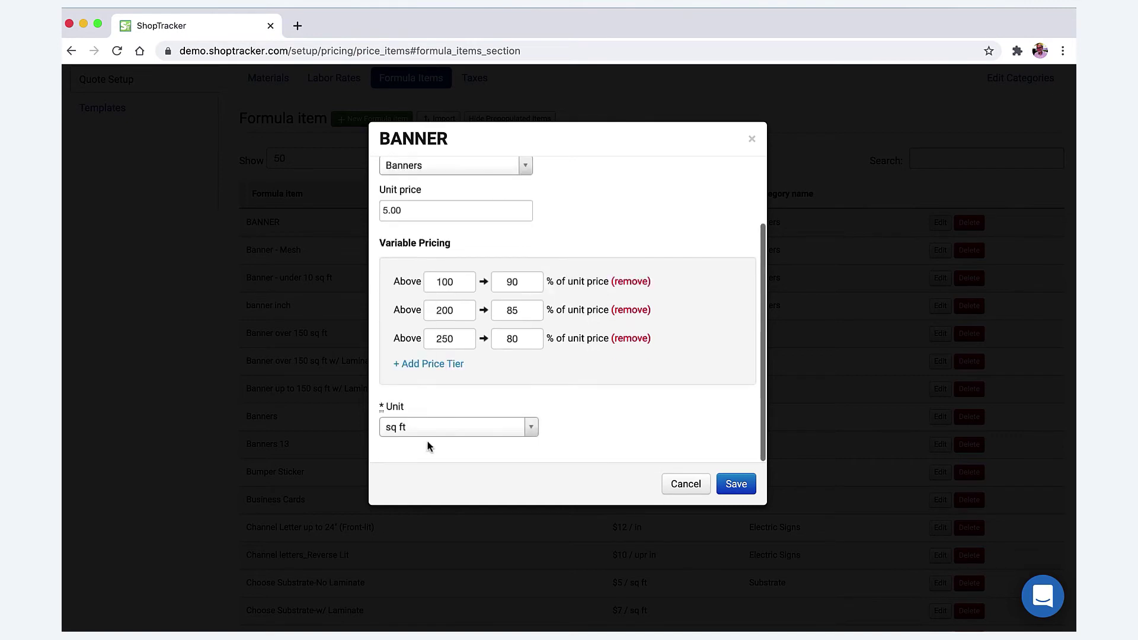
pyautogui.scroll(3, 415, 433)
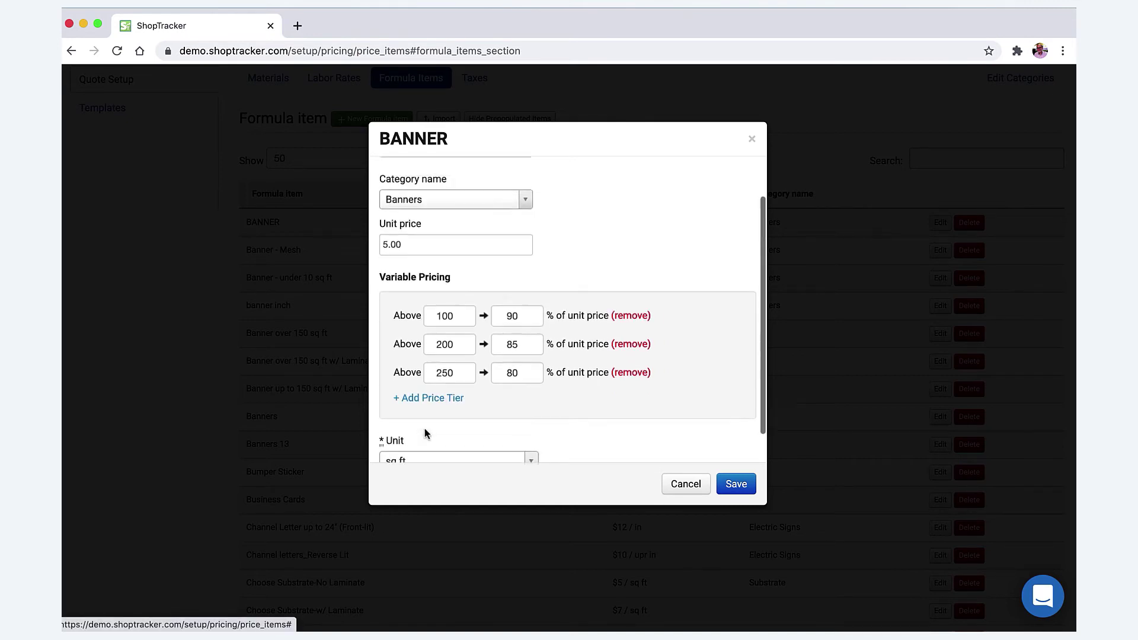
pyautogui.scroll(-2, 428, 430)
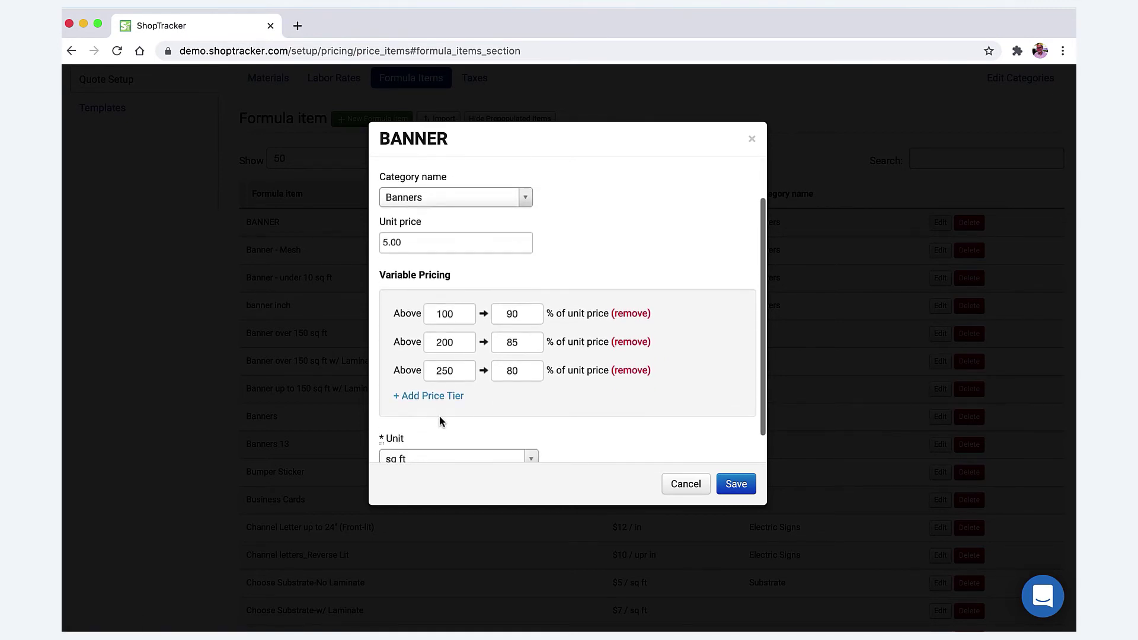
pyautogui.scroll(1, 439, 421)
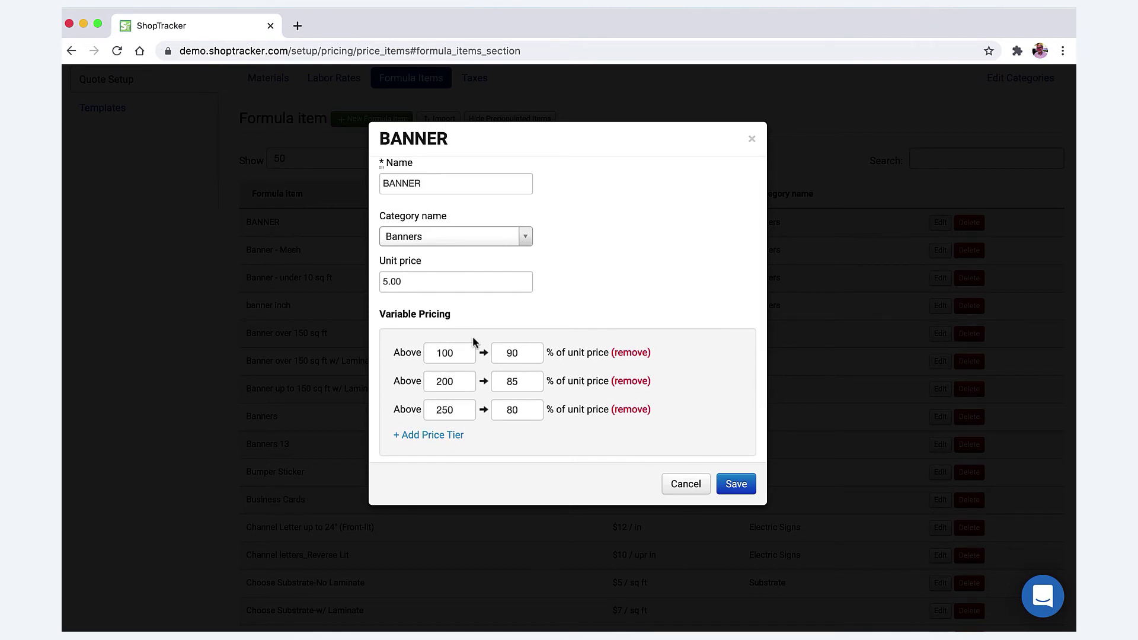
pyautogui.scroll(1, 468, 344)
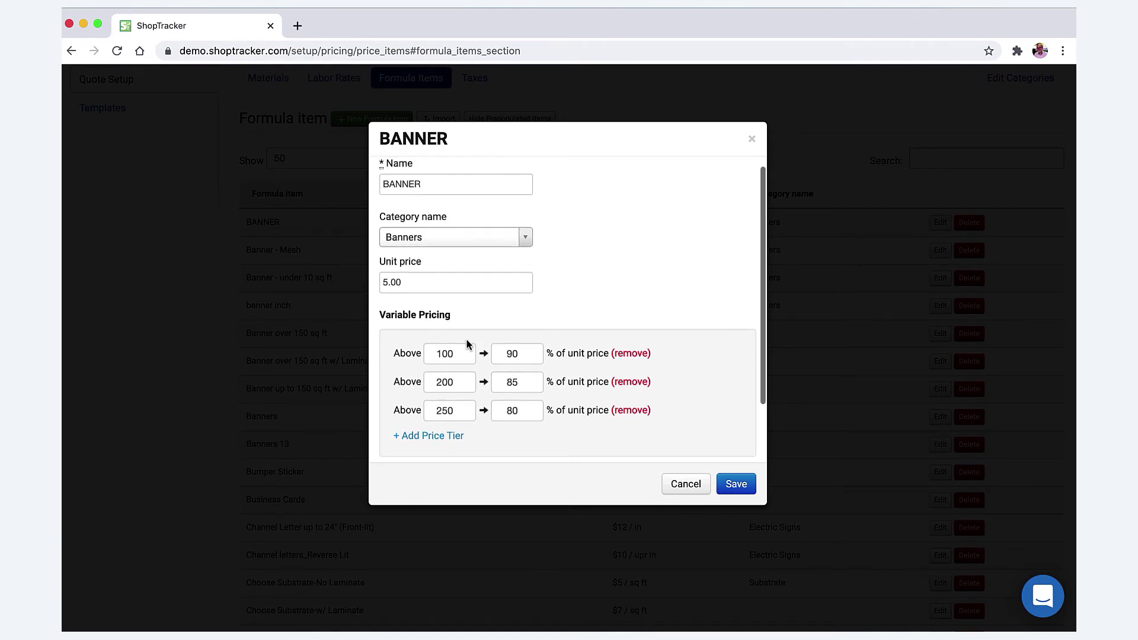
pyautogui.doubleClick(516, 355)
pyautogui.click(516, 355)
pyautogui.scroll(-1, 445, 368)
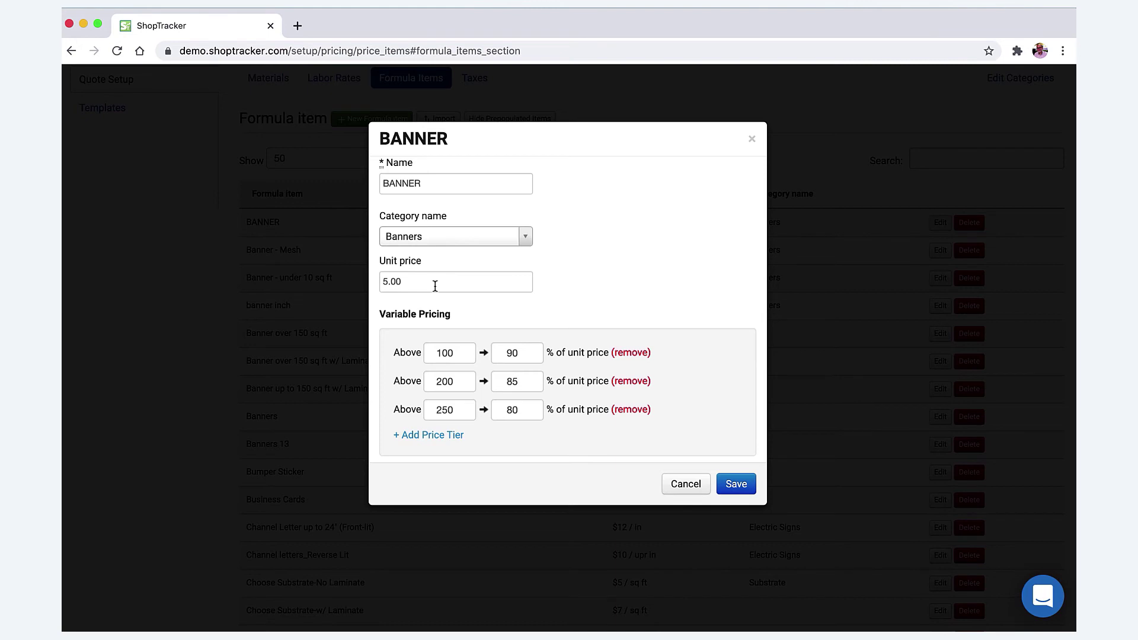
pyautogui.scroll(-1, 435, 287)
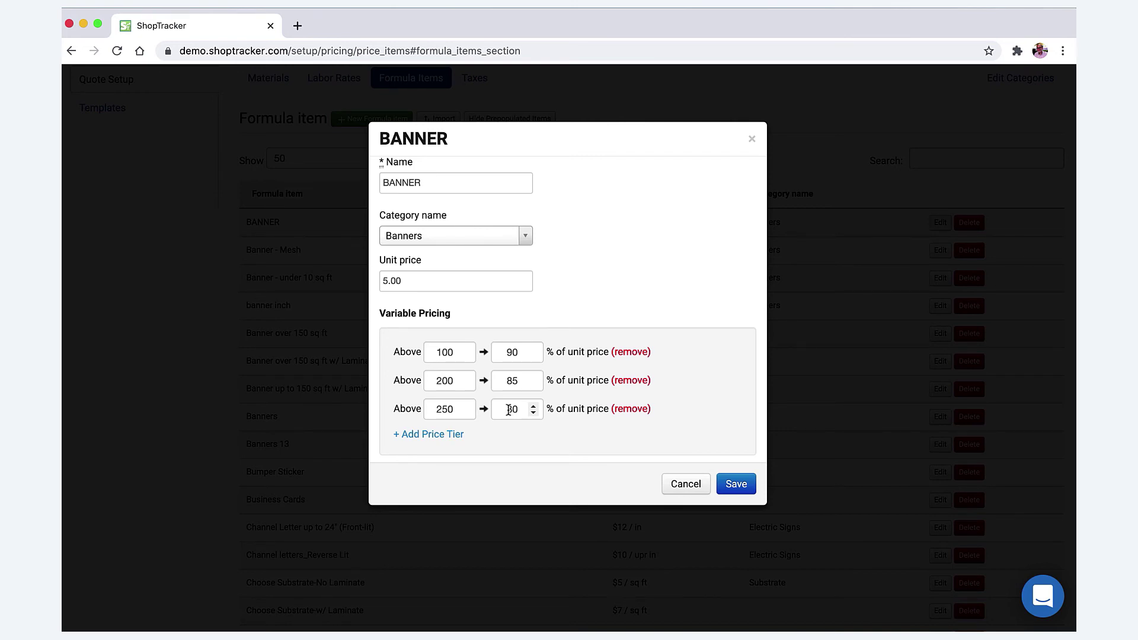
pyautogui.scroll(-3, 516, 368)
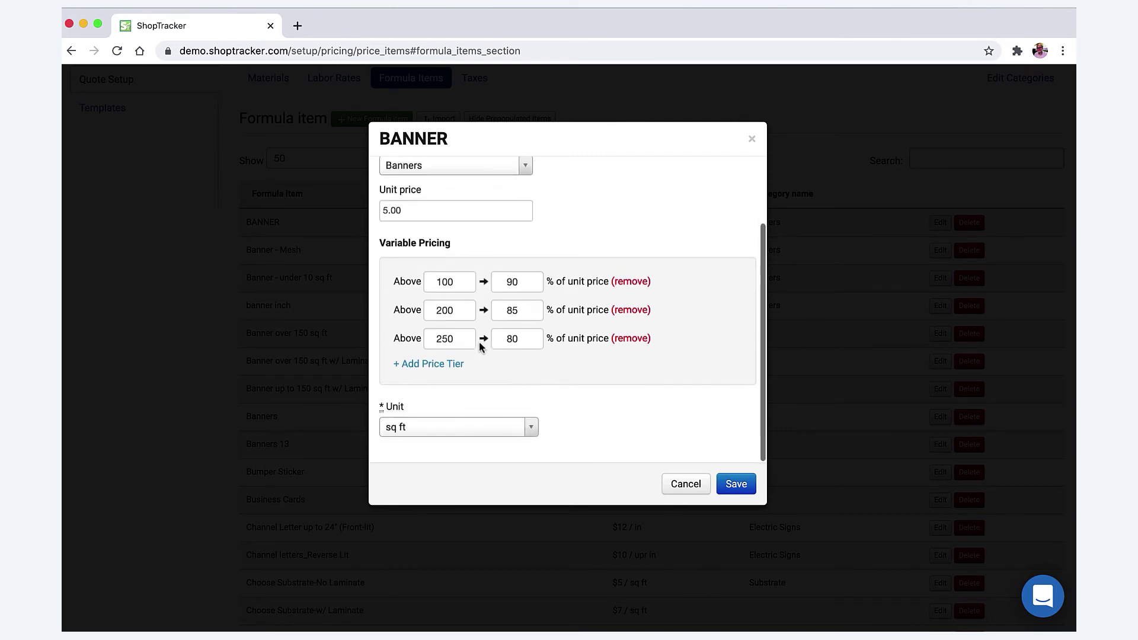
pyautogui.scroll(3, 461, 304)
pyautogui.moveTo(465, 296); pyautogui.dragTo(376, 293)
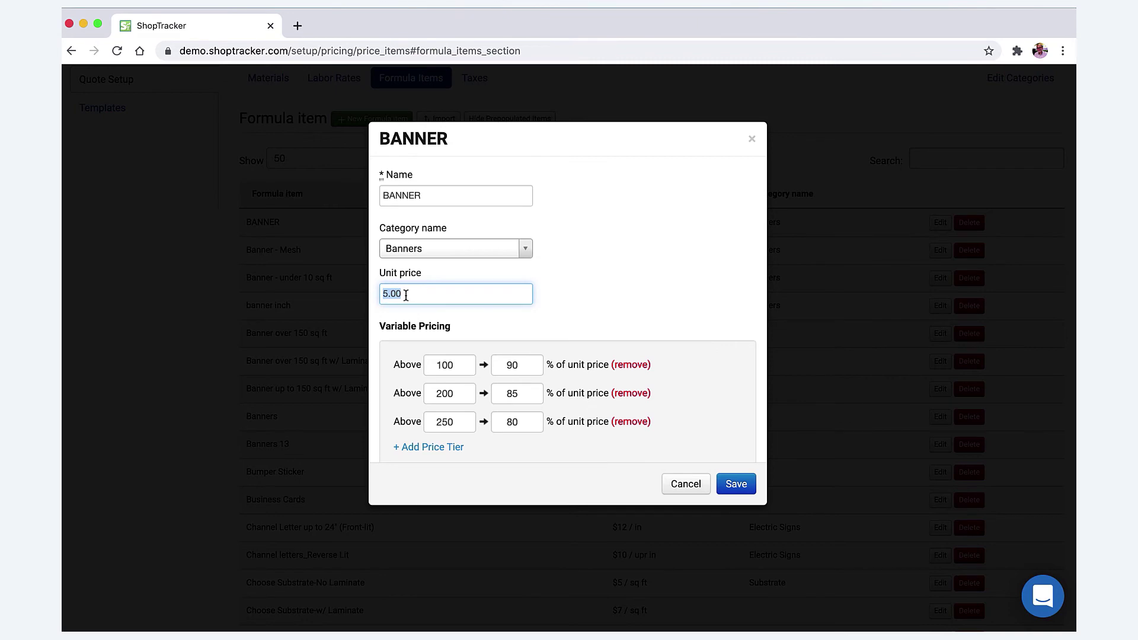
# Cancel the BANNER edit form and scroll the formula items table down and back to the top
pyautogui.click(690, 484)
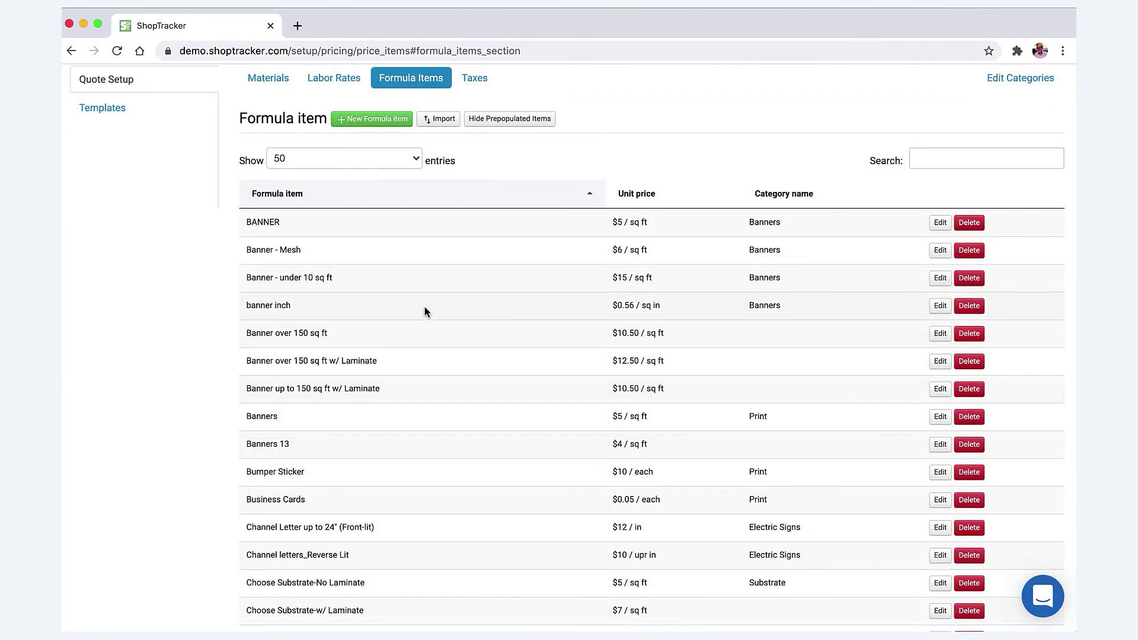
pyautogui.scroll(-3, 425, 307)
pyautogui.scroll(-15, 424, 312)
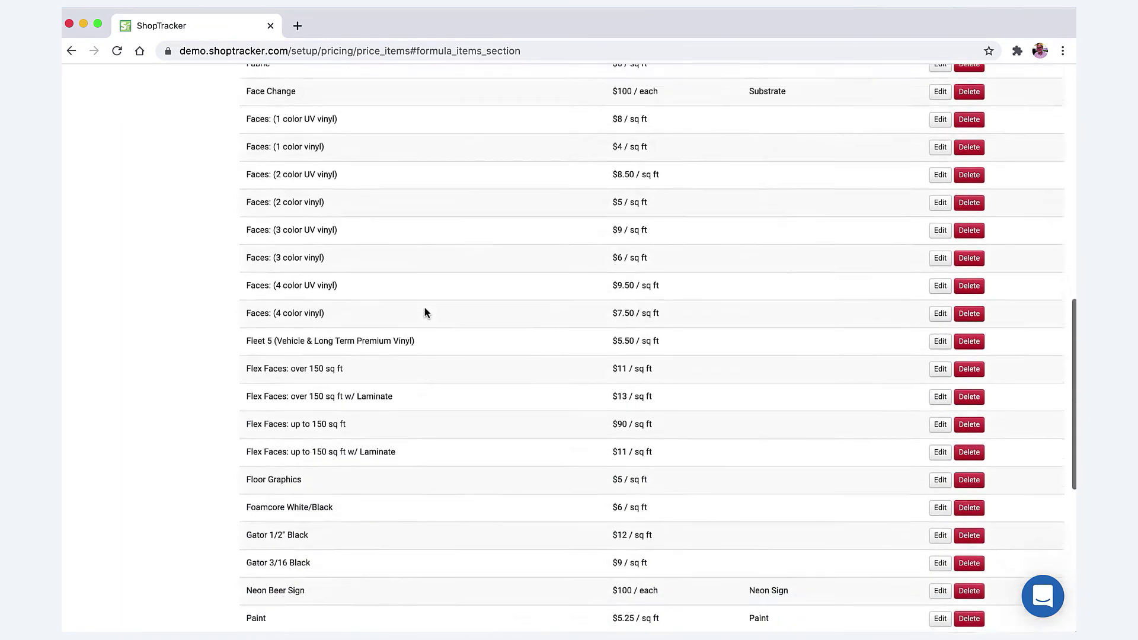
pyautogui.scroll(-4, 424, 313)
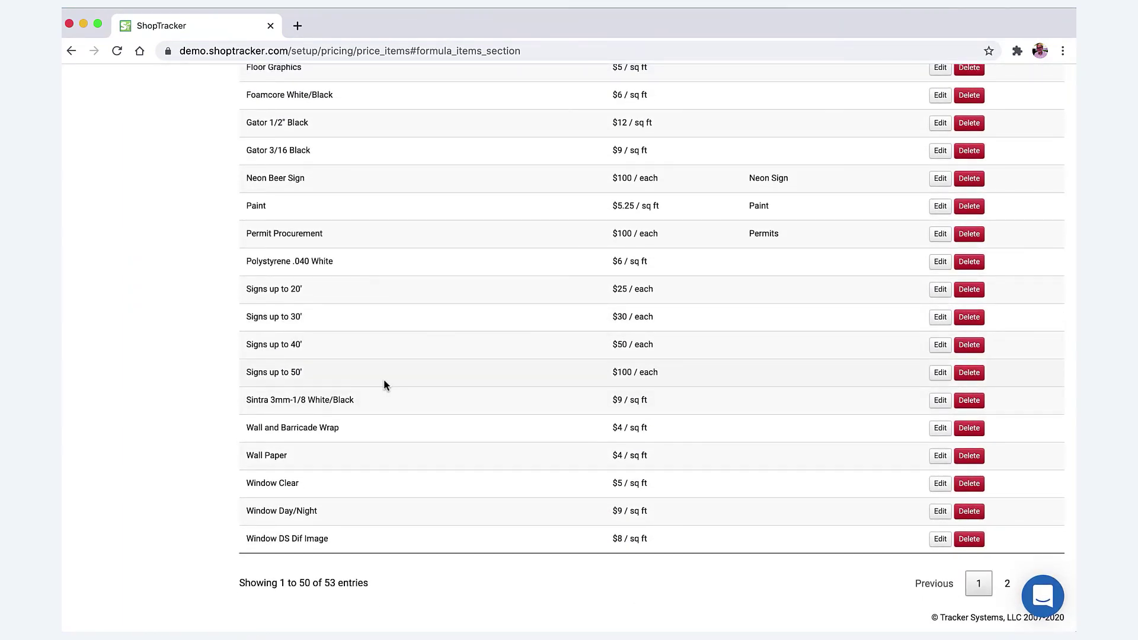
pyautogui.scroll(1, 741, 462)
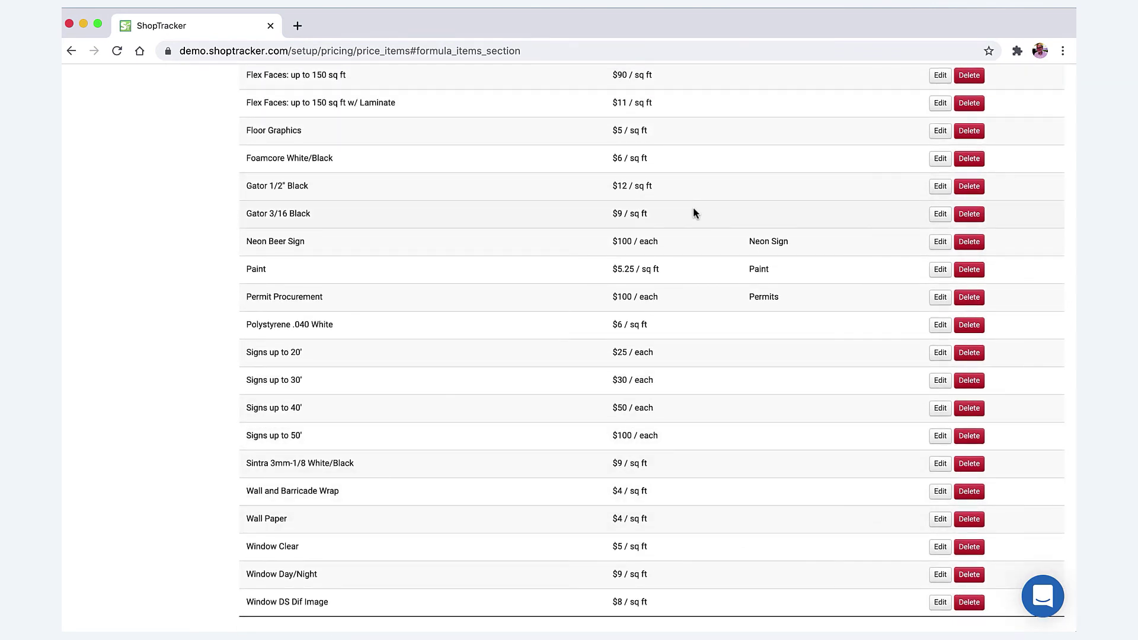
pyautogui.scroll(4, 458, 296)
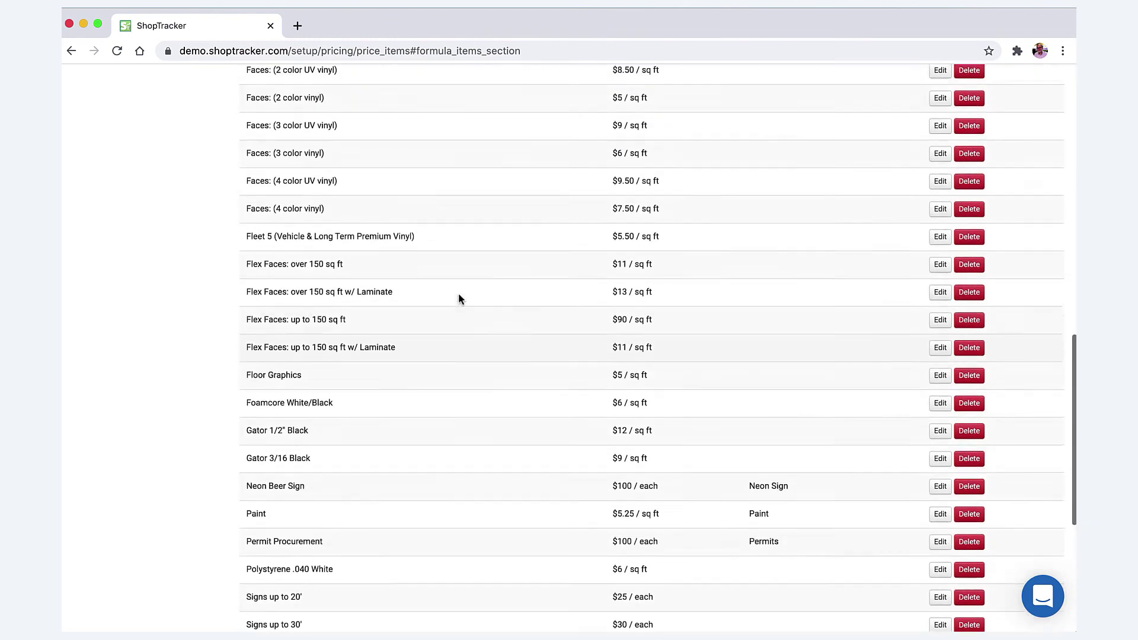
pyautogui.scroll(1, 459, 295)
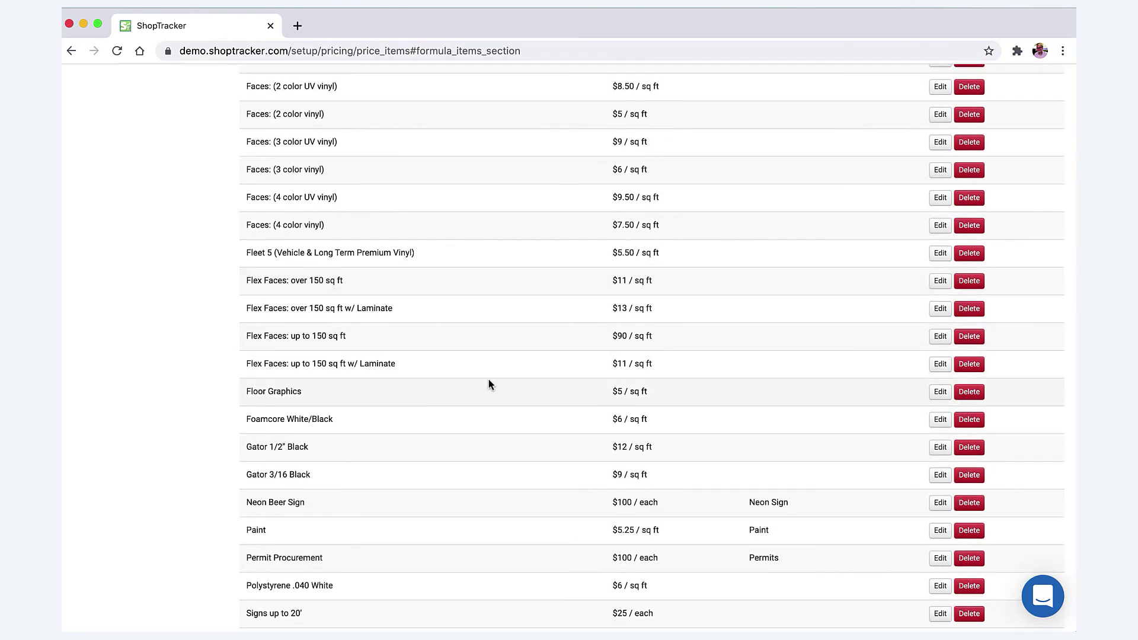
pyautogui.scroll(1, 677, 407)
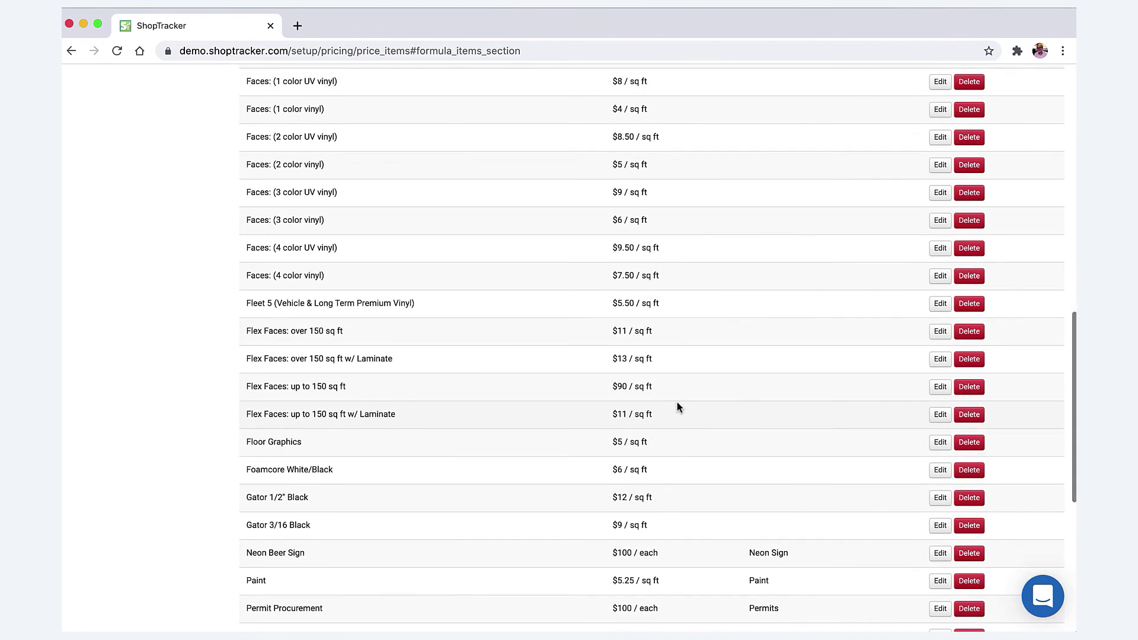
pyautogui.scroll(2, 677, 407)
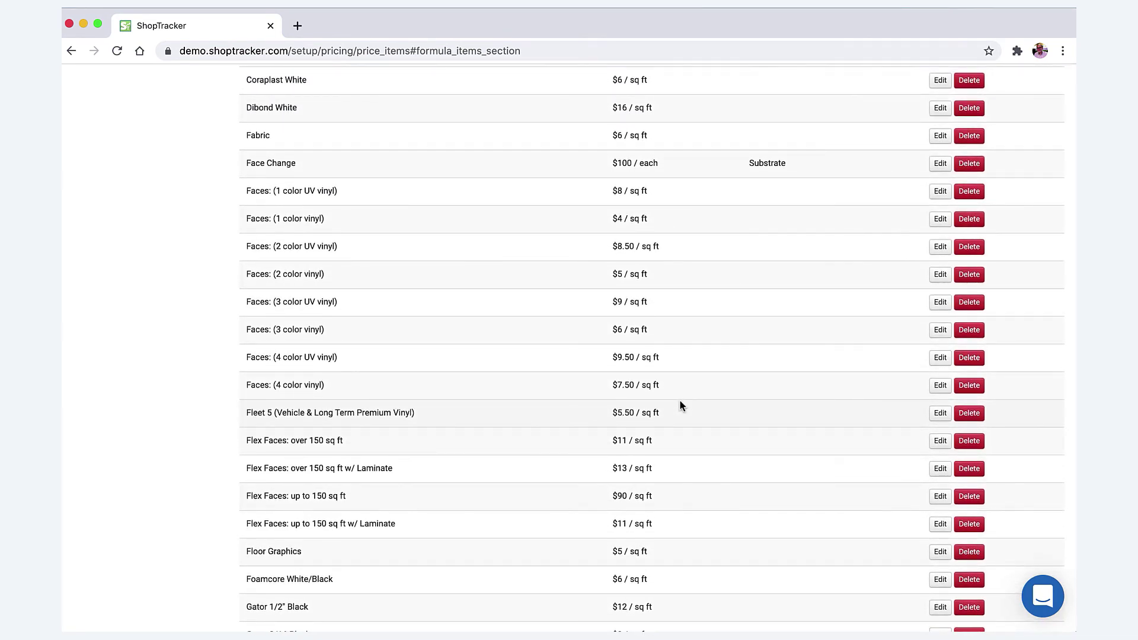
pyautogui.scroll(12, 678, 403)
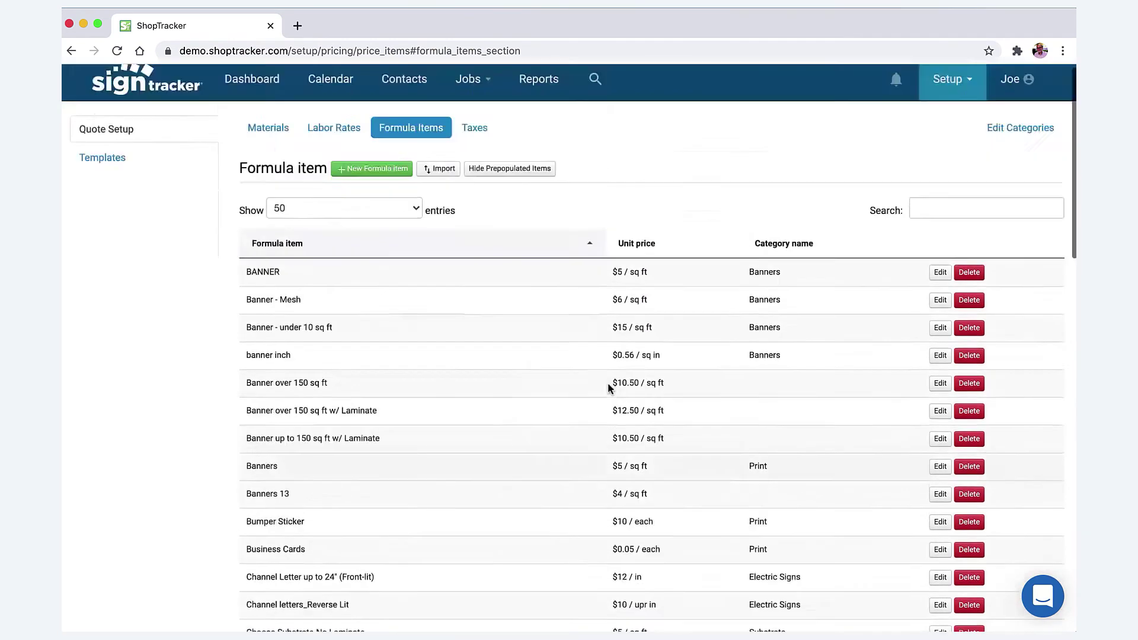
pyautogui.scroll(1, 607, 382)
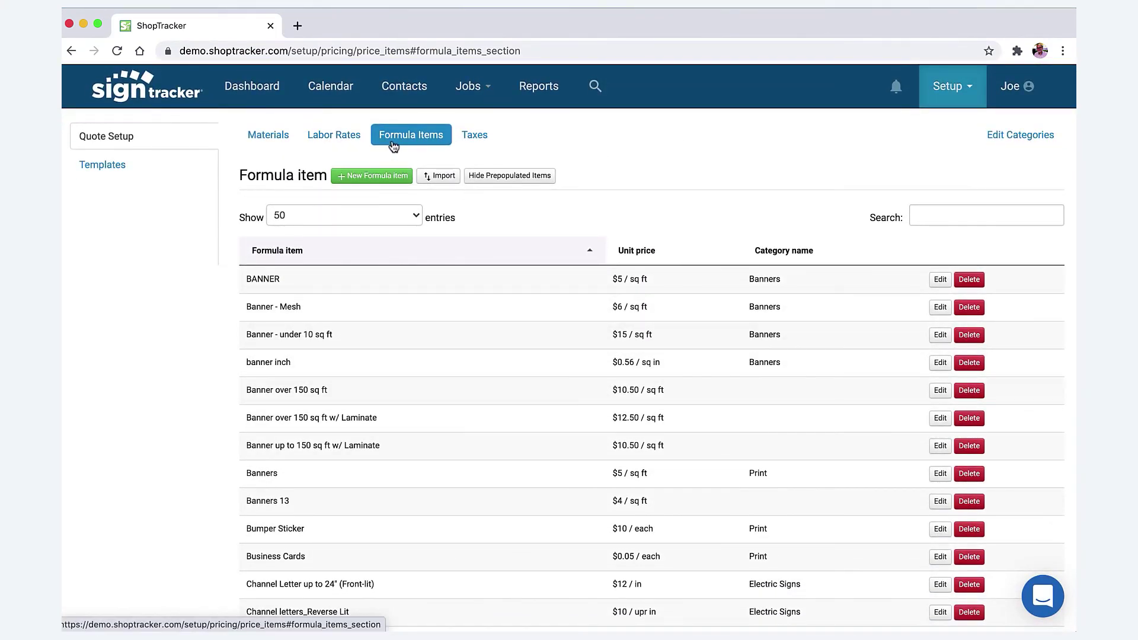